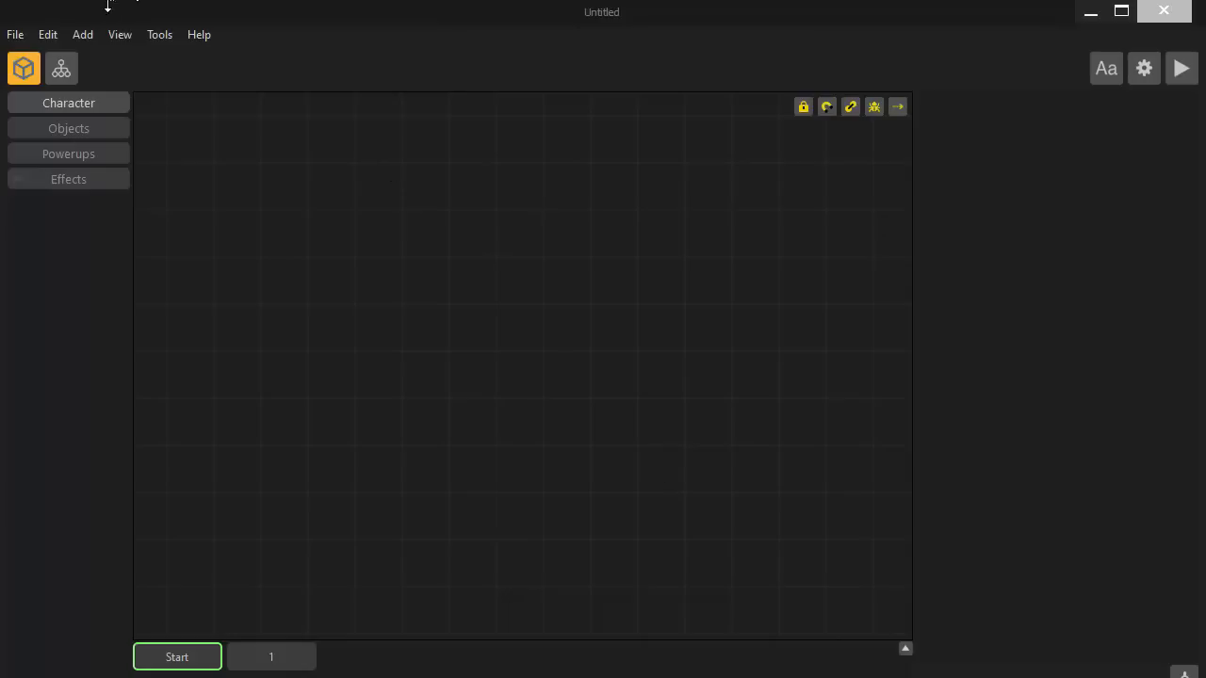
- Add background.png from the apps Backgrounds folder as a new scene background
left_click(83, 35)
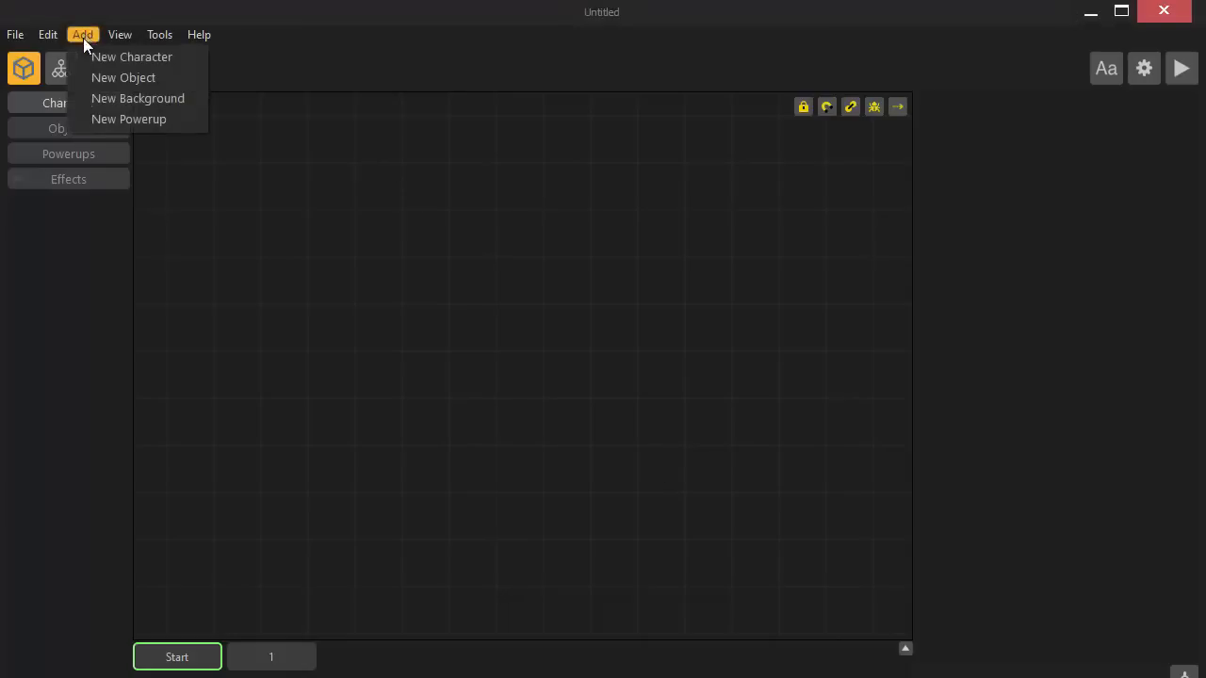
left_click(99, 107)
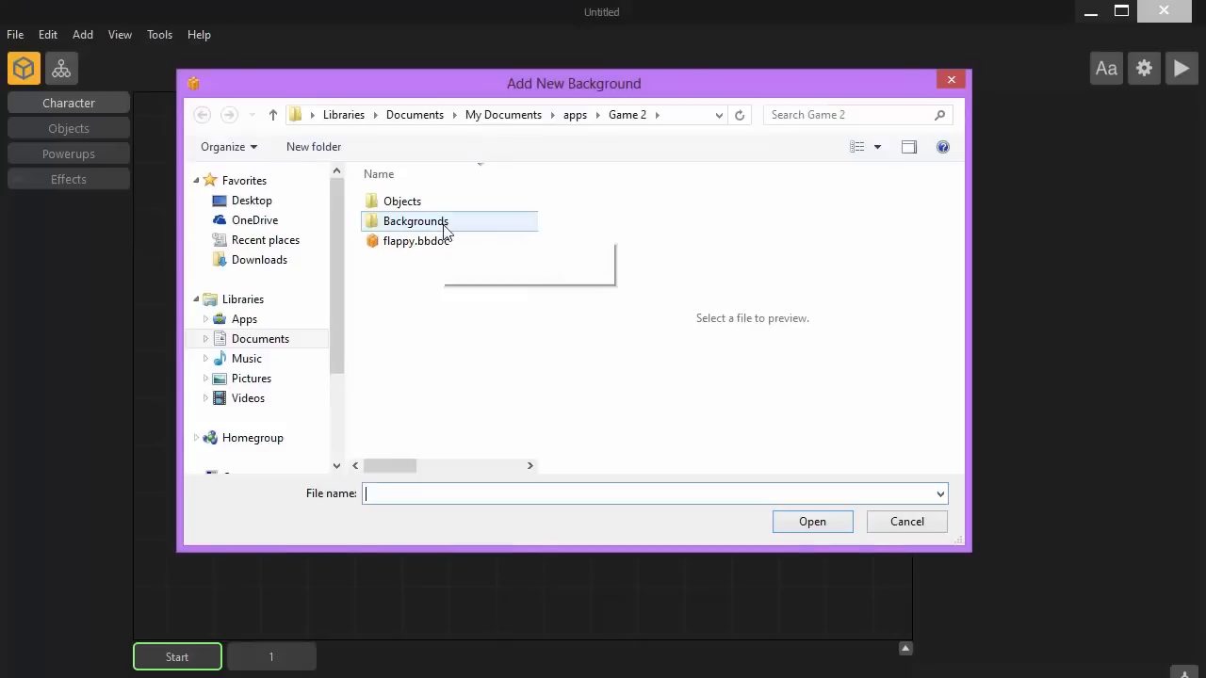
left_click(572, 115)
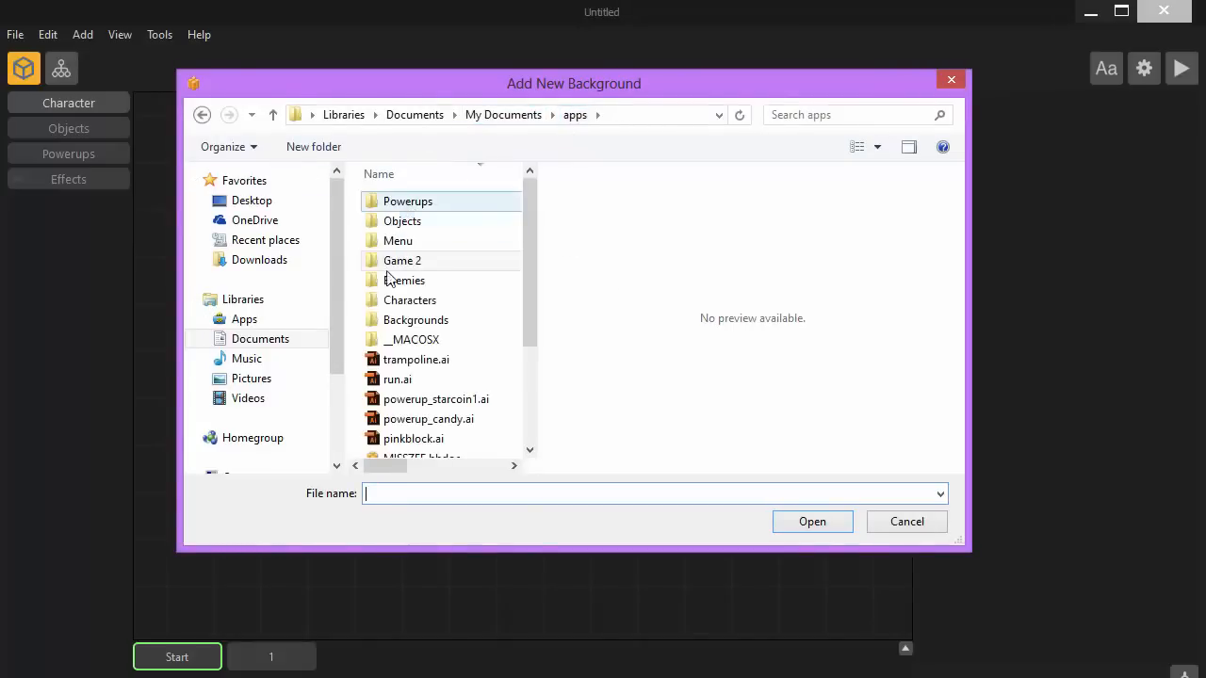
left_click(388, 321)
double_click(386, 322)
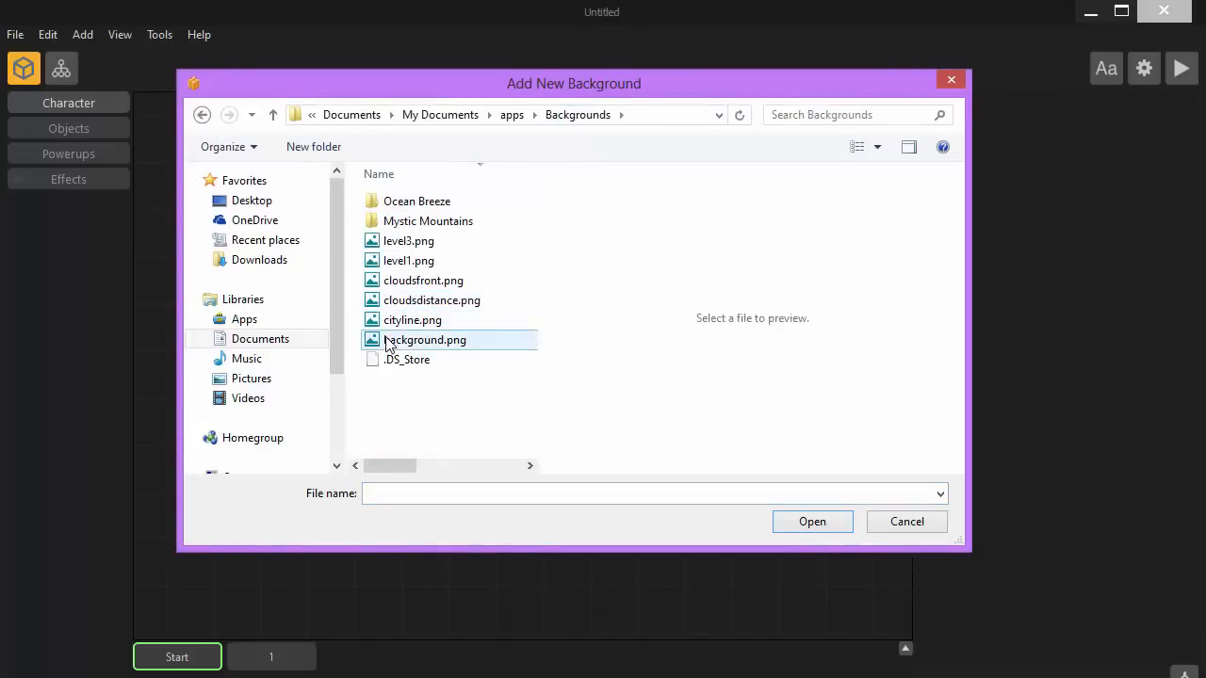
double_click(389, 340)
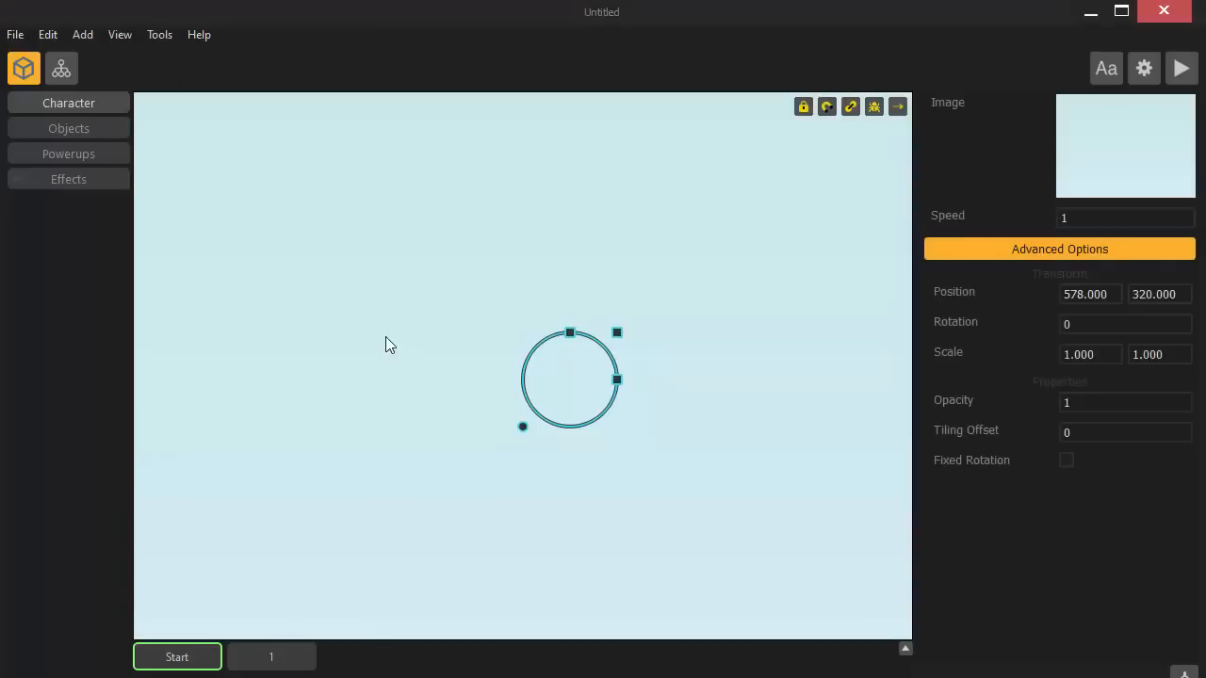
- Add idle.png from the apps Characters folder as a new character and place it at about 278, 262
left_click(77, 35)
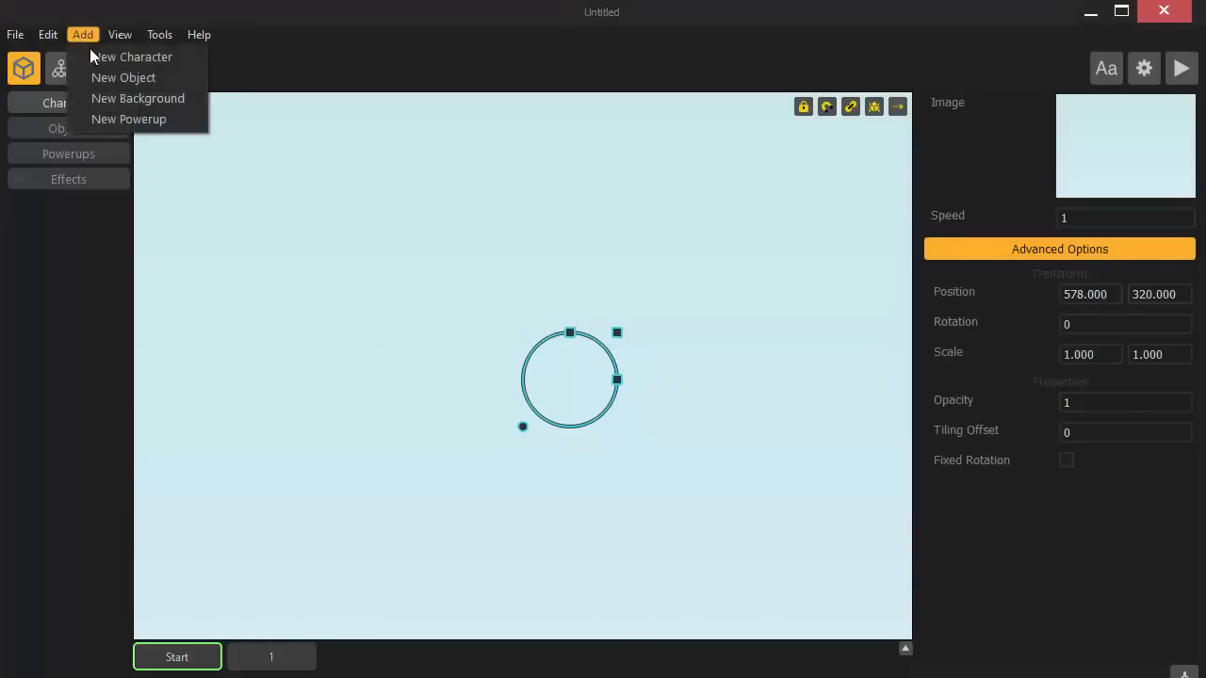
left_click(89, 52)
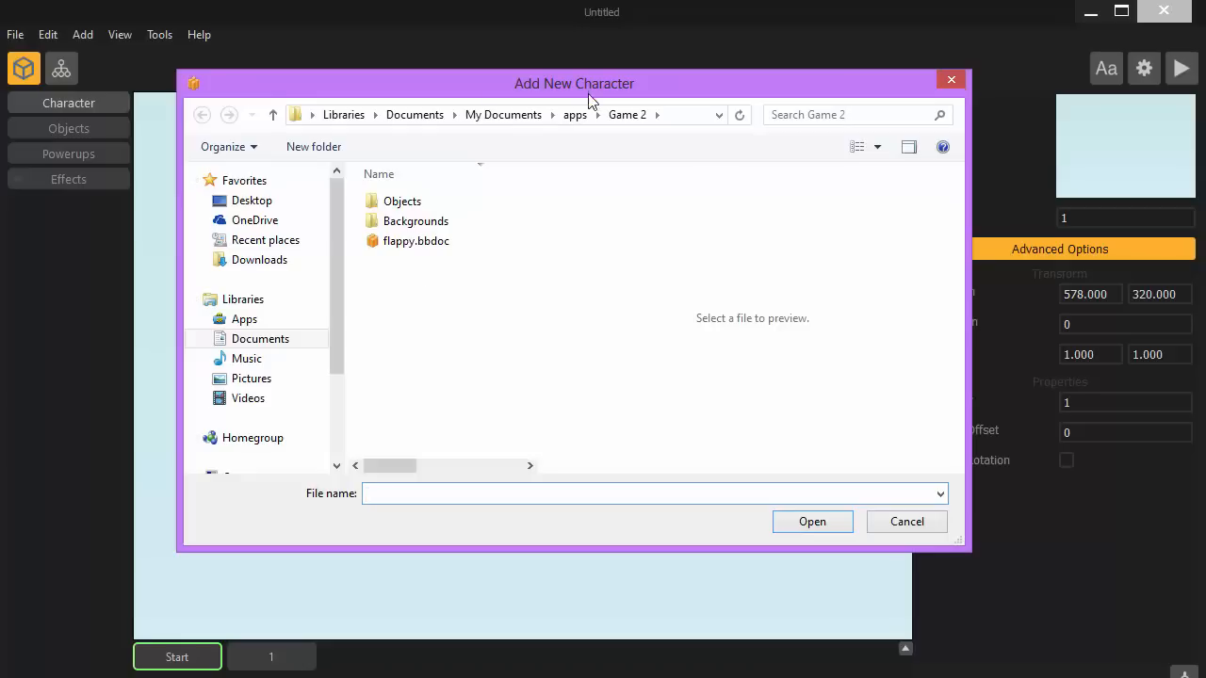
left_click(575, 115)
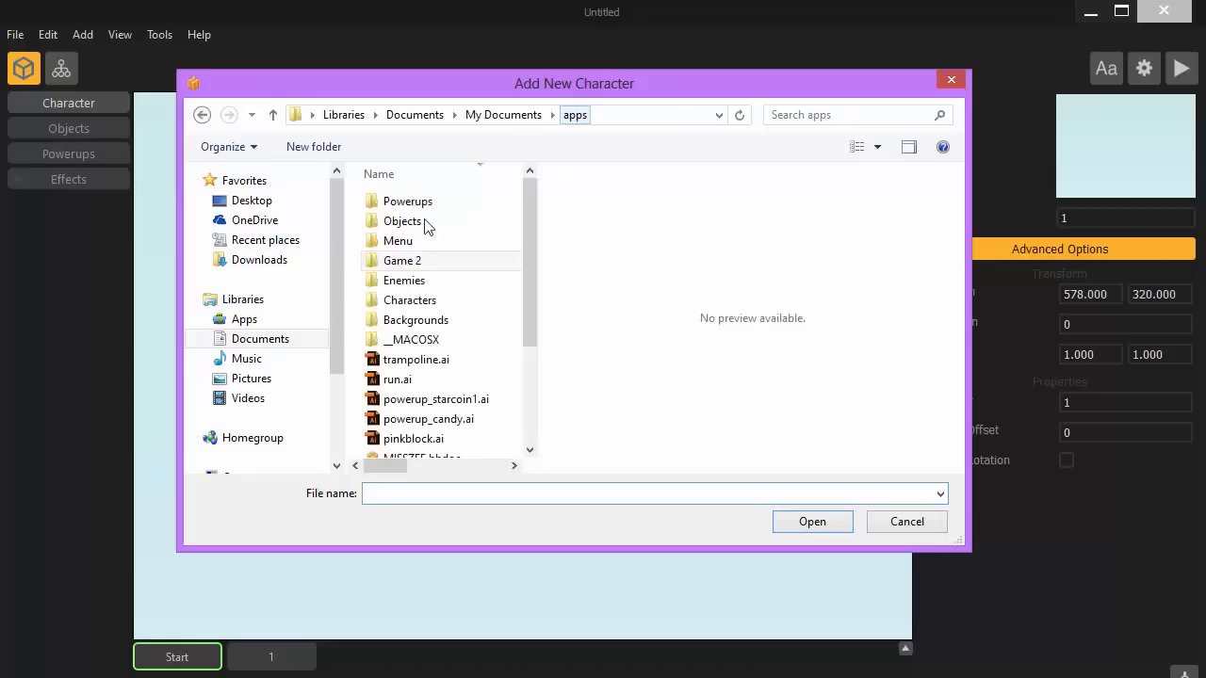
double_click(396, 300)
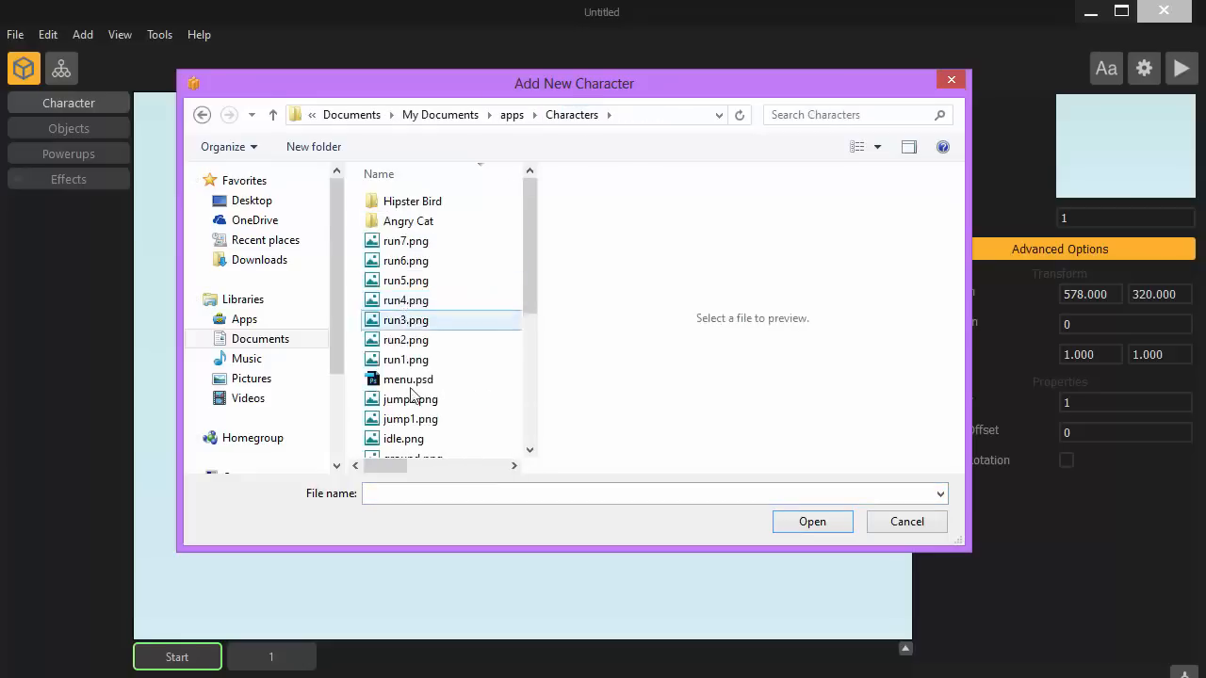
double_click(396, 437)
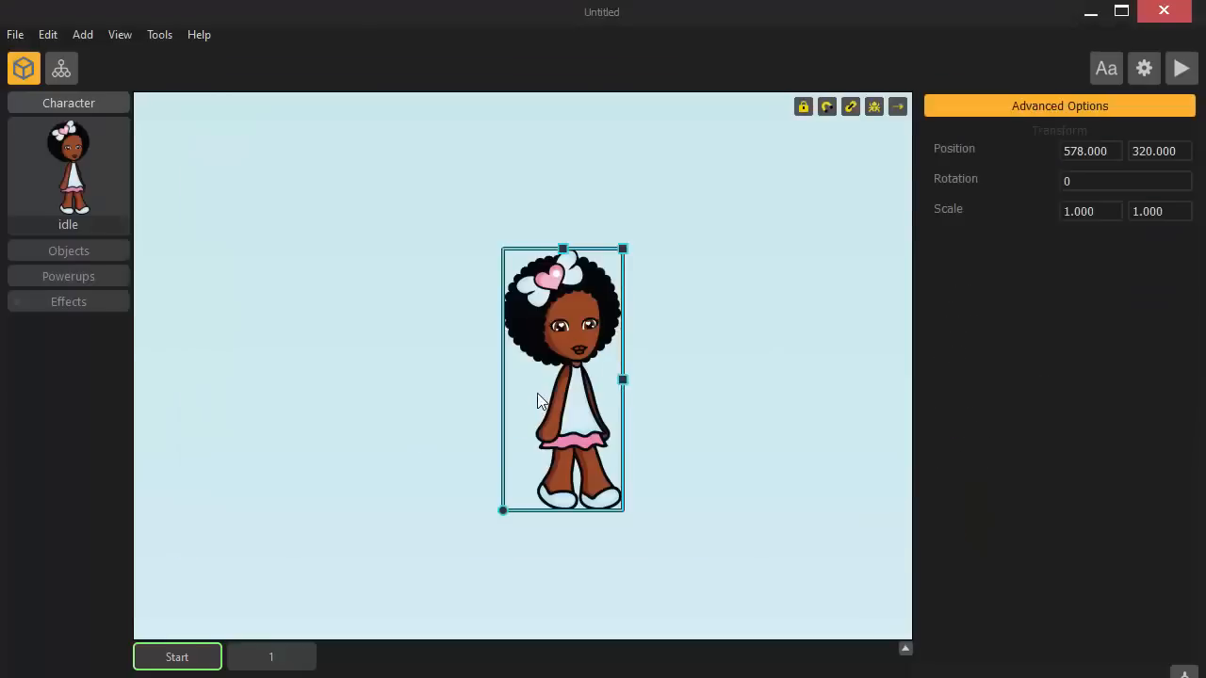
left_click_drag(553, 420, 269, 473)
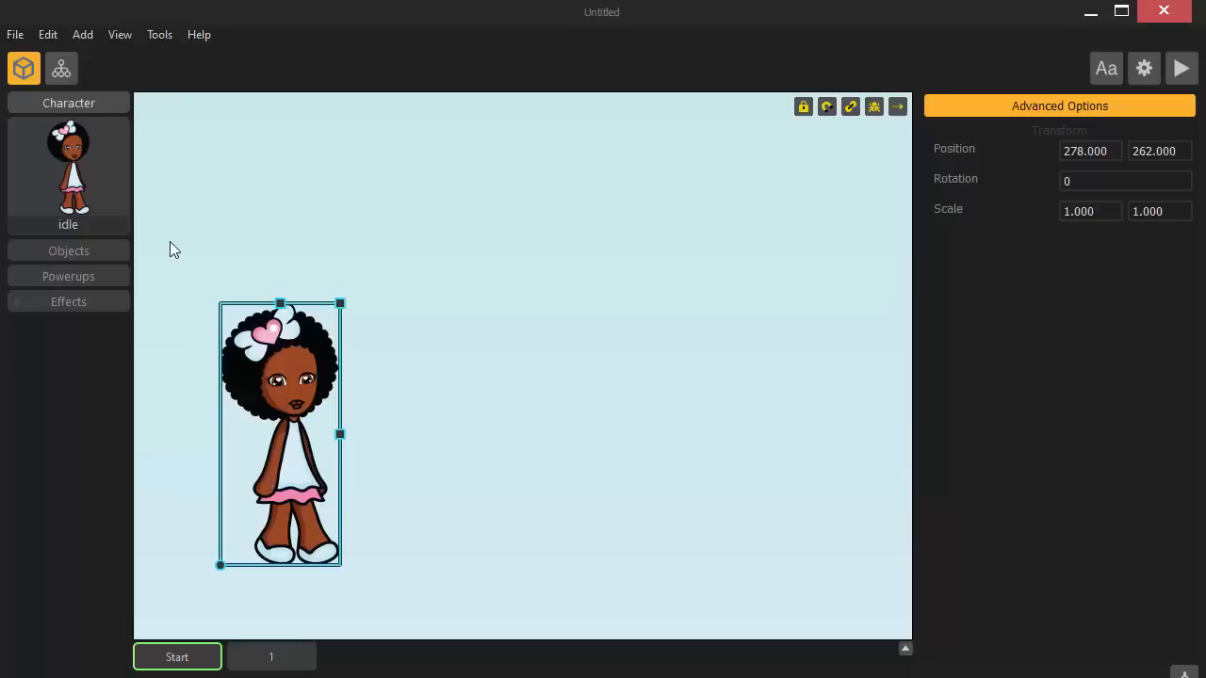
- Assign run1.png through run7.png from the Characters folder as the idle character's Move Animation and preview the game
left_click(96, 196)
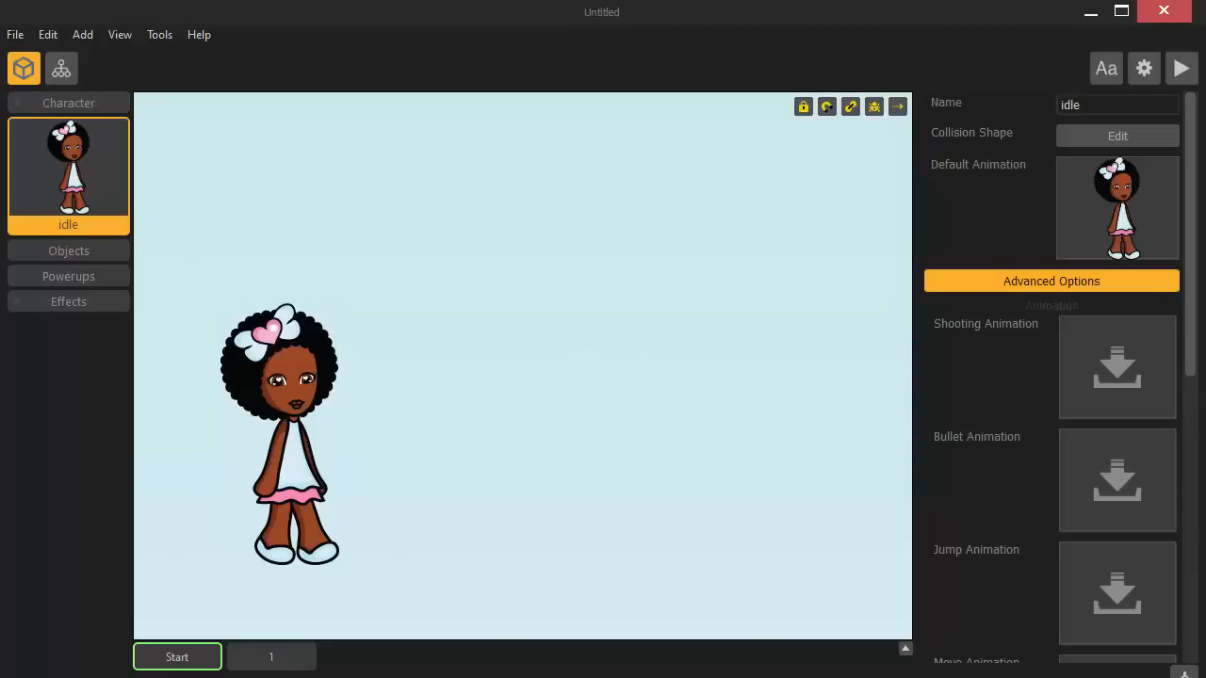
left_click_drag(1190, 355, 1192, 417)
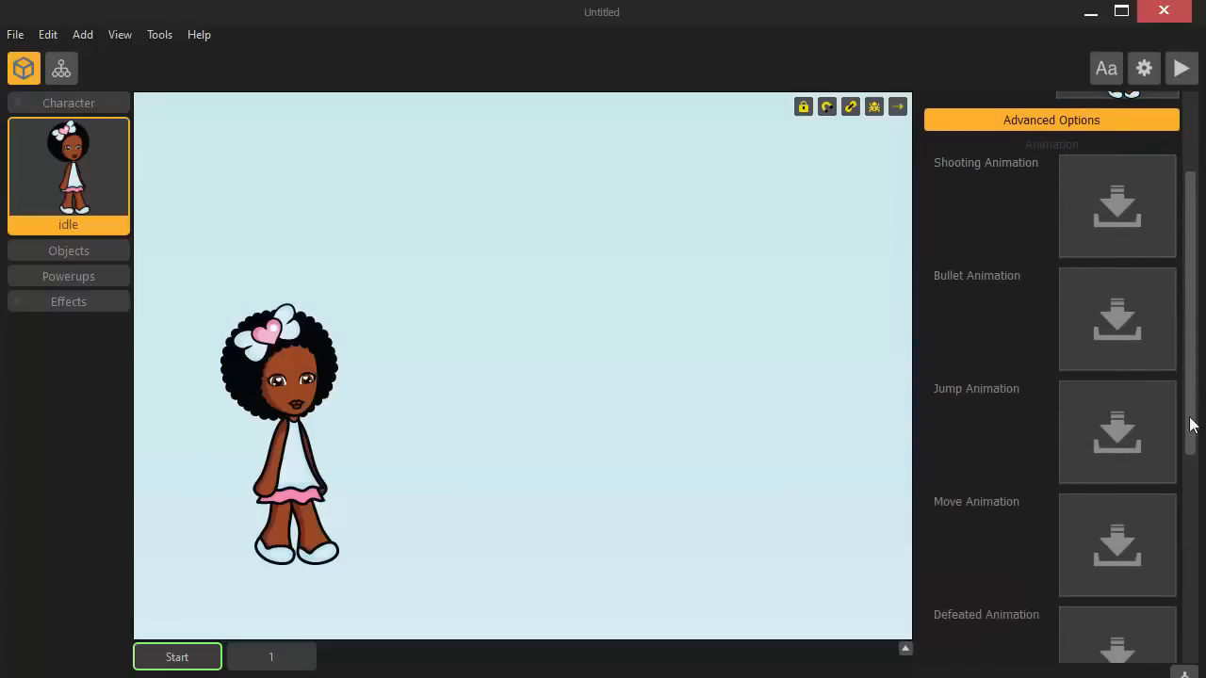
left_click(123, 677)
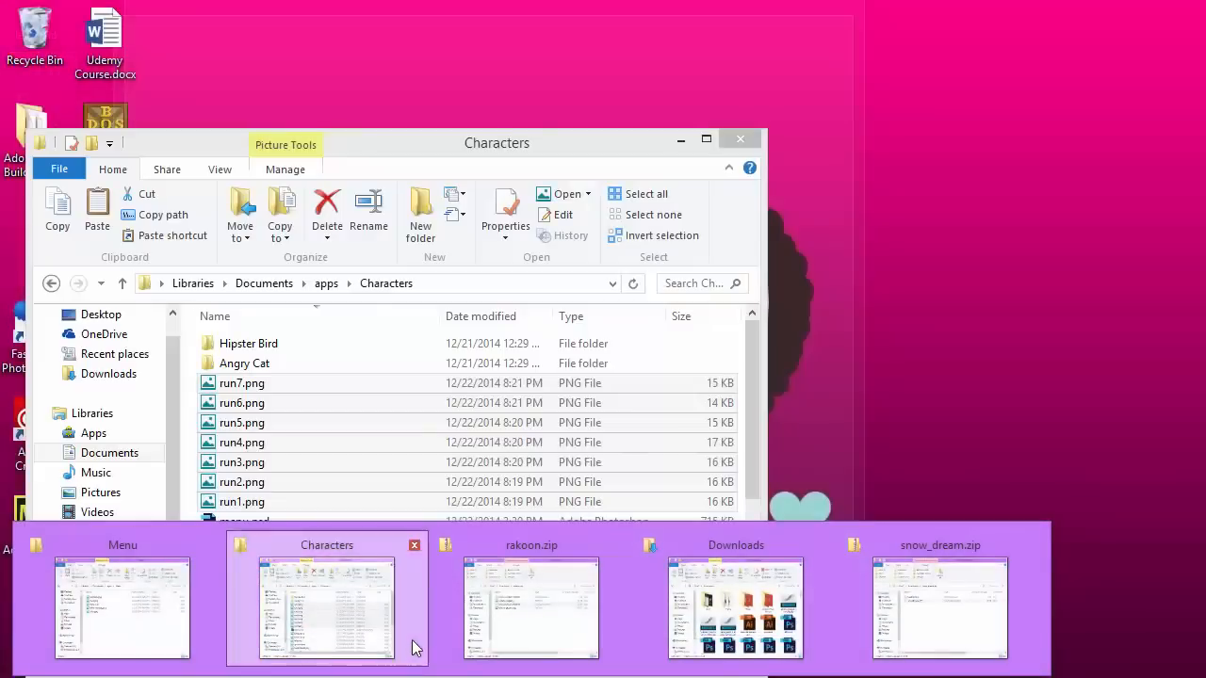
left_click(412, 650)
left_click(314, 390)
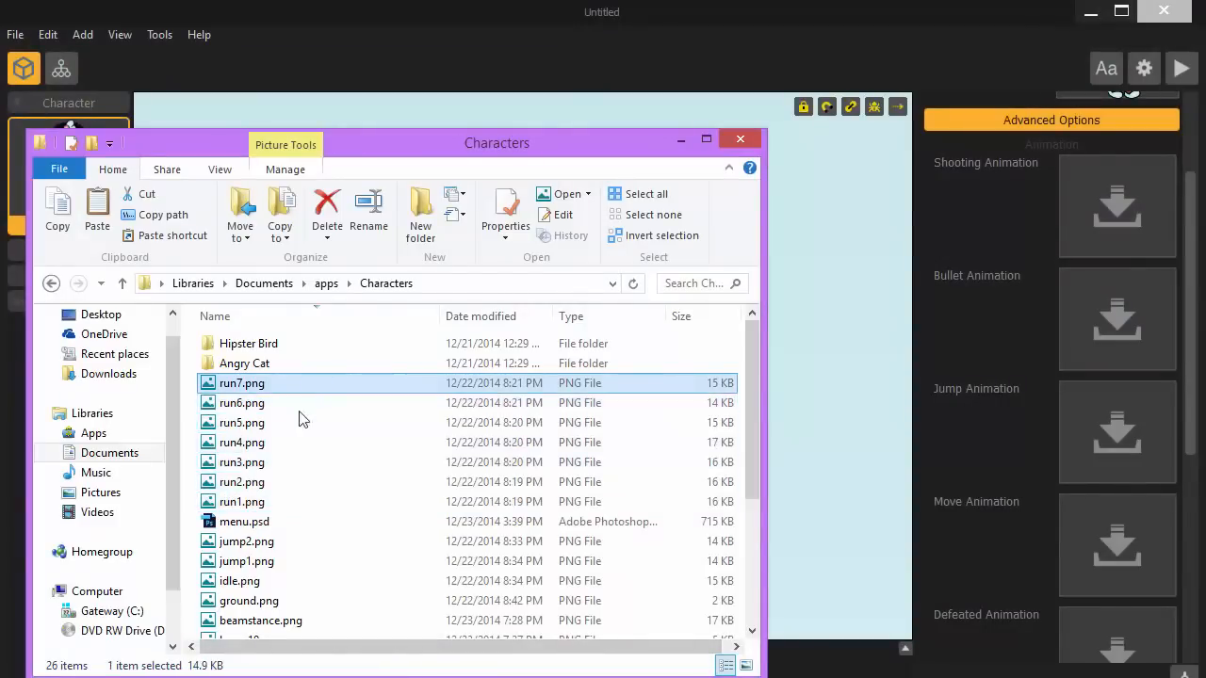
left_click(265, 509, "shift")
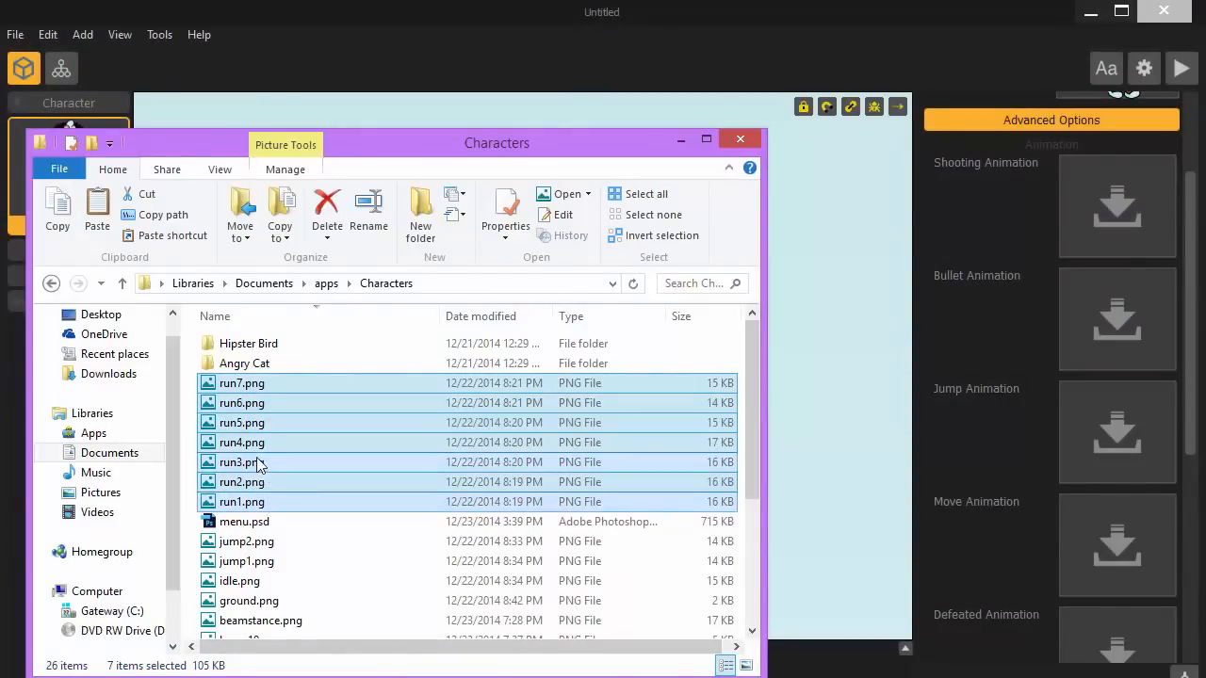
left_click_drag(255, 462, 1100, 564)
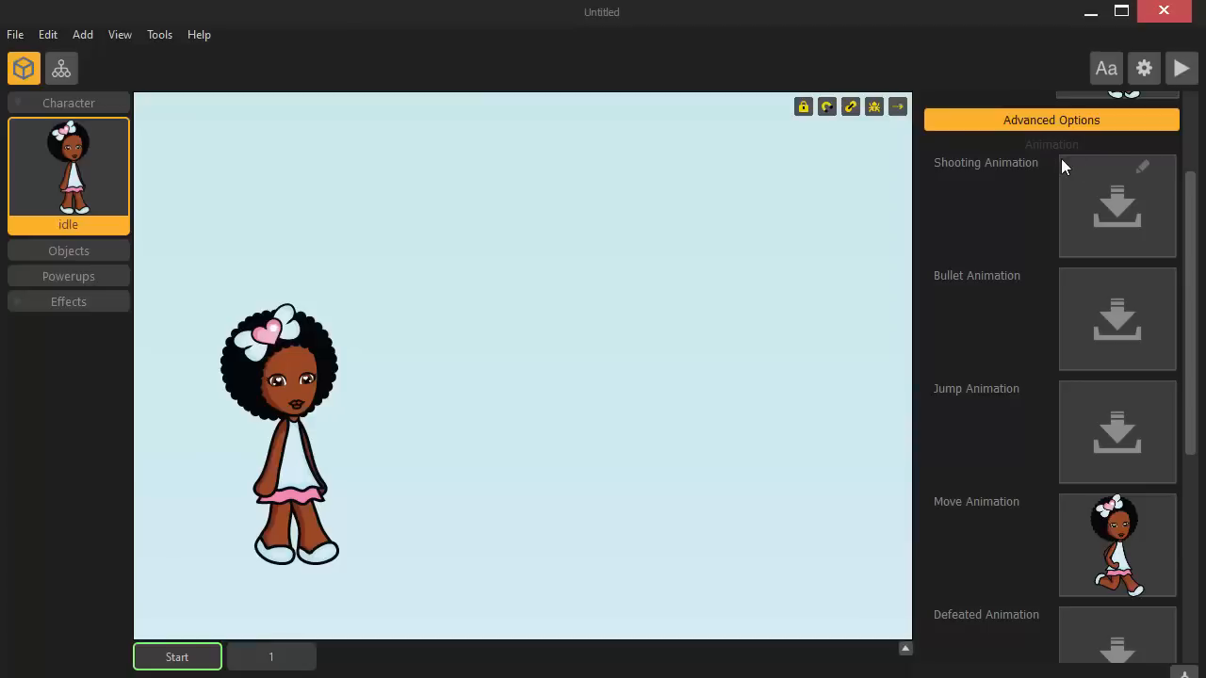
left_click(1177, 72)
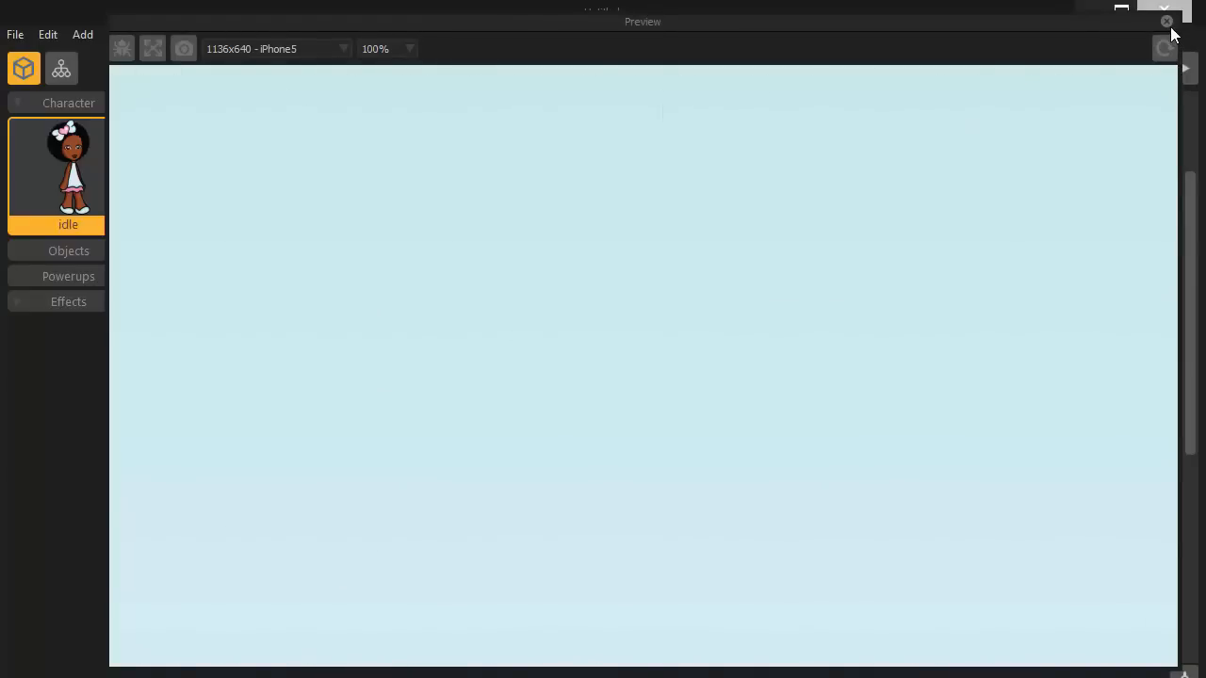
left_click(1166, 21)
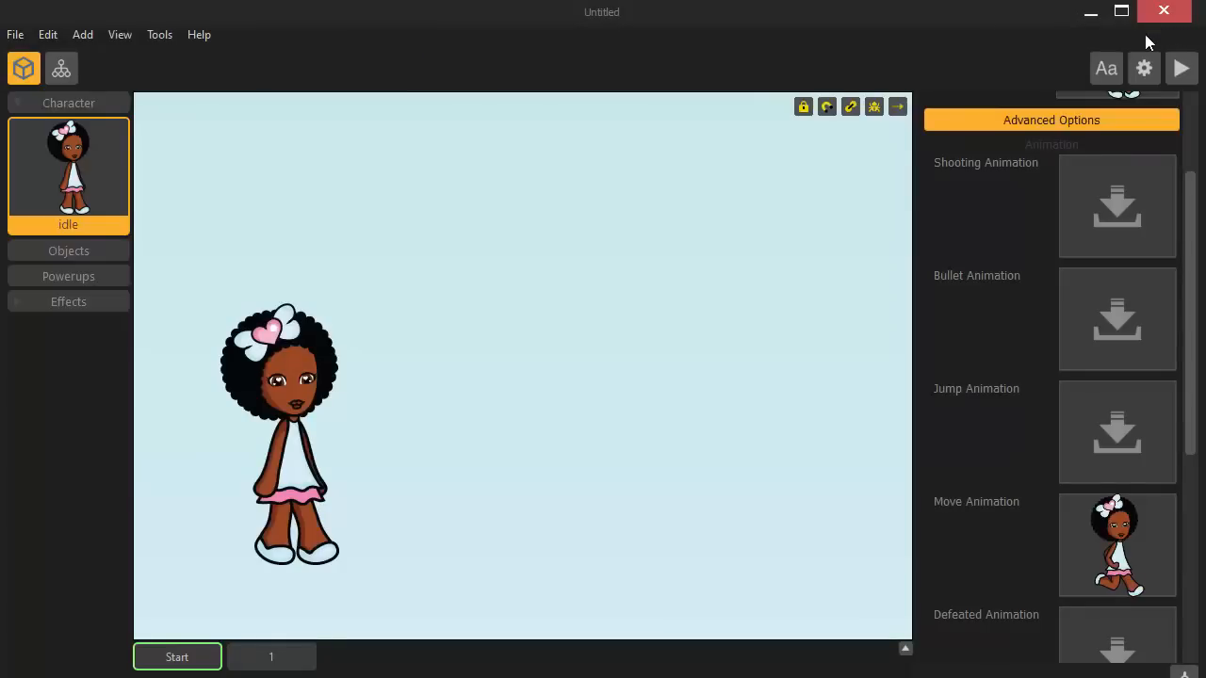
- Add grass.png from the apps Objects folder as a new object and lower it under the character to about 595, 98
left_click(84, 34)
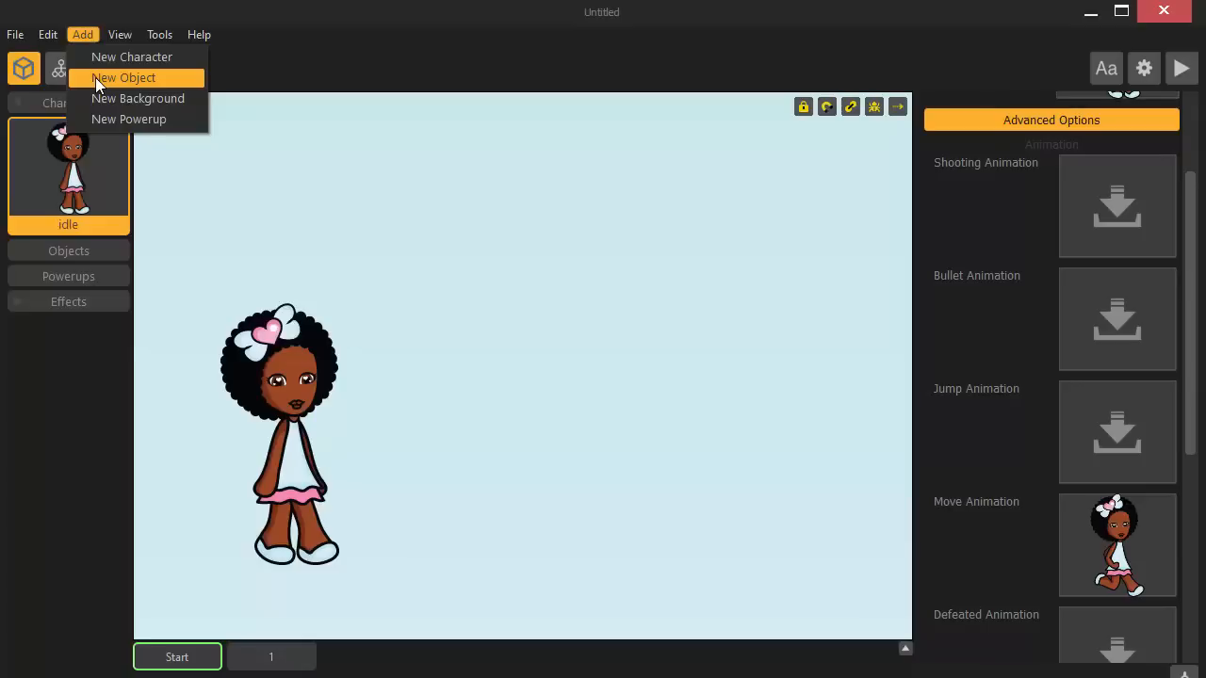
left_click(95, 77)
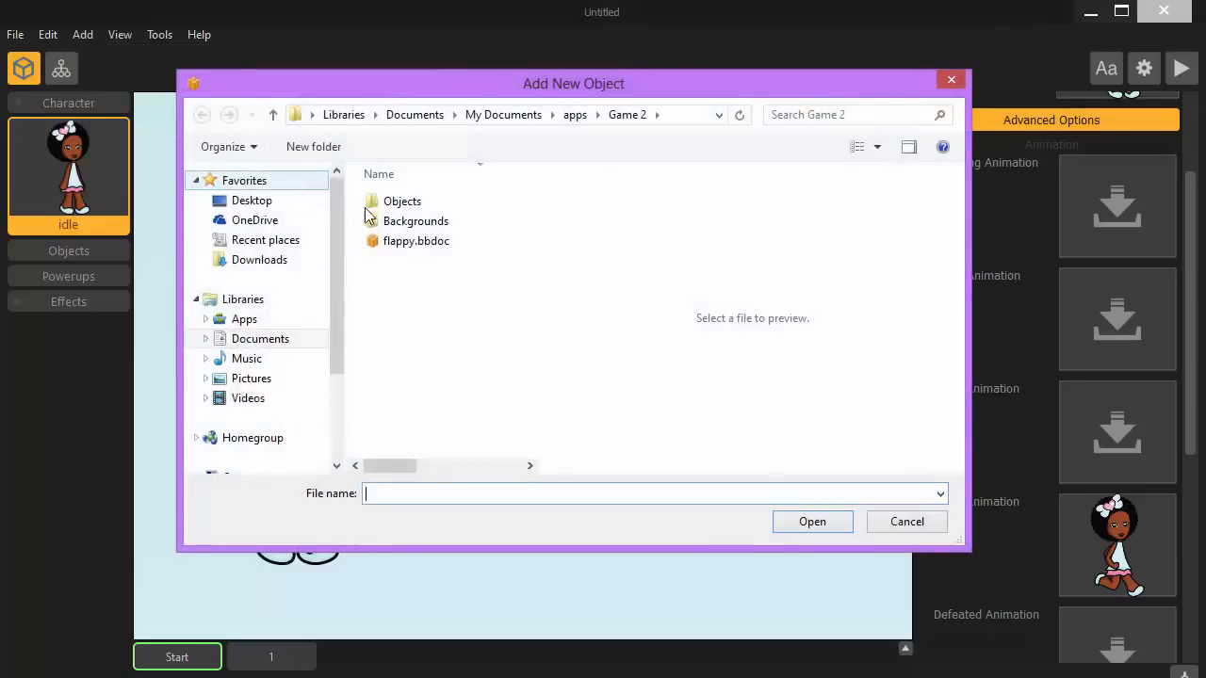
left_click(449, 224)
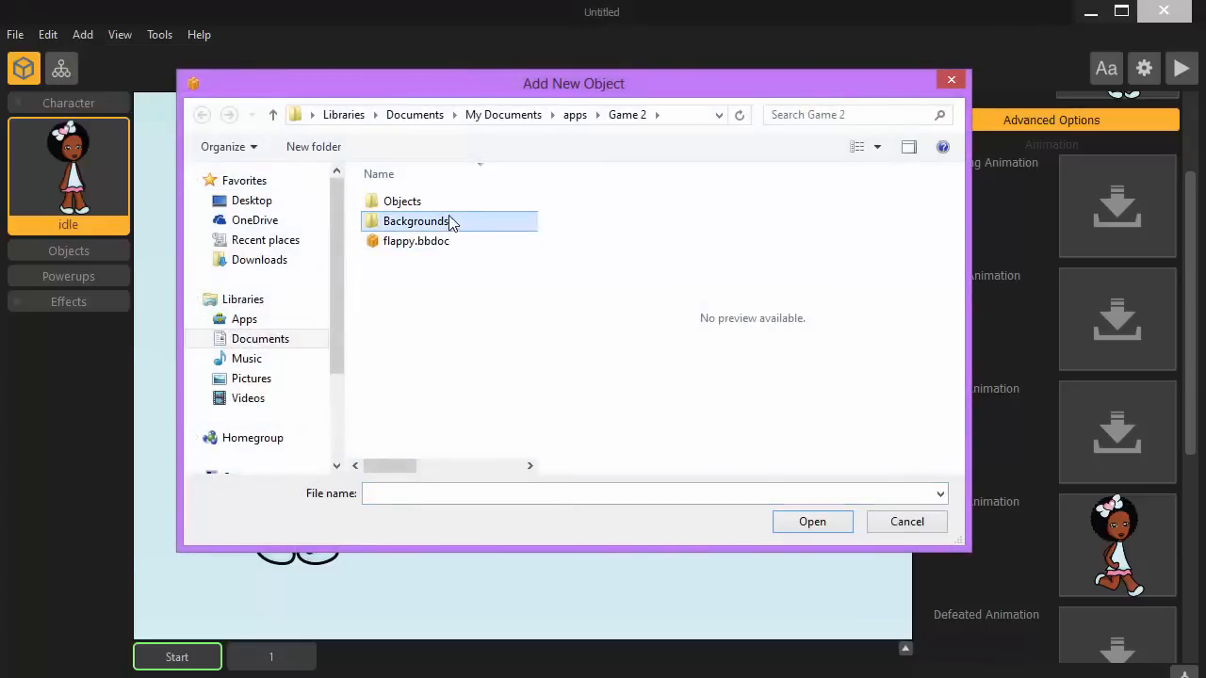
left_click(581, 116)
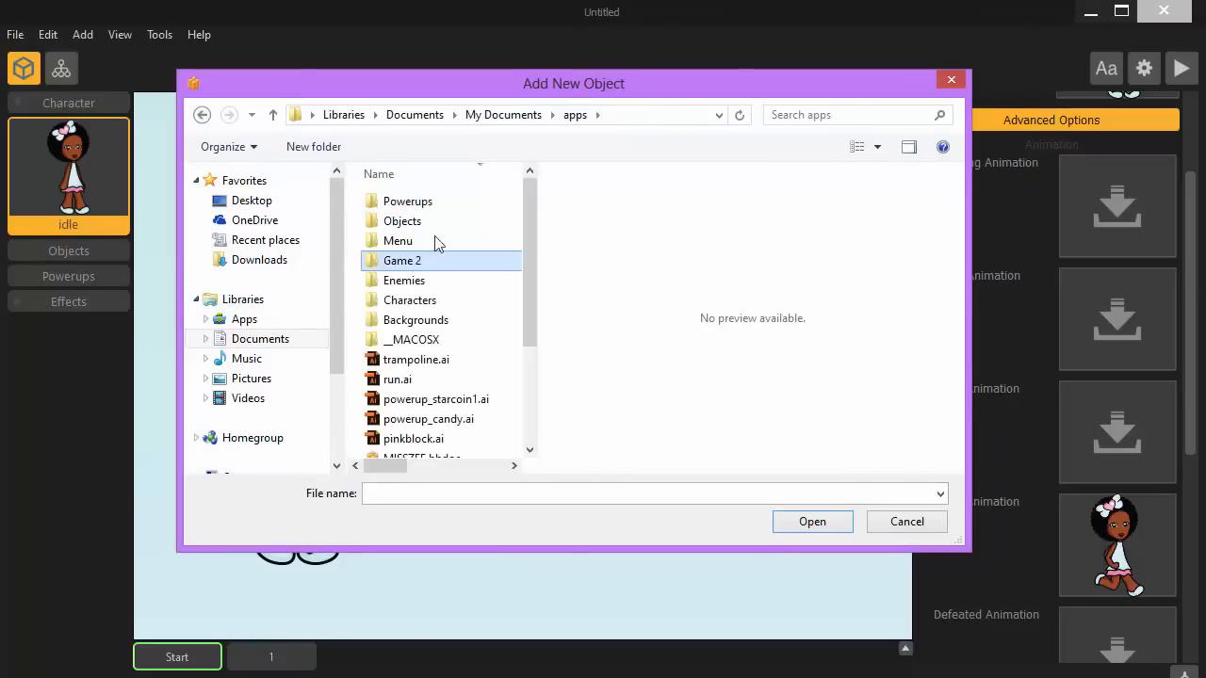
double_click(449, 223)
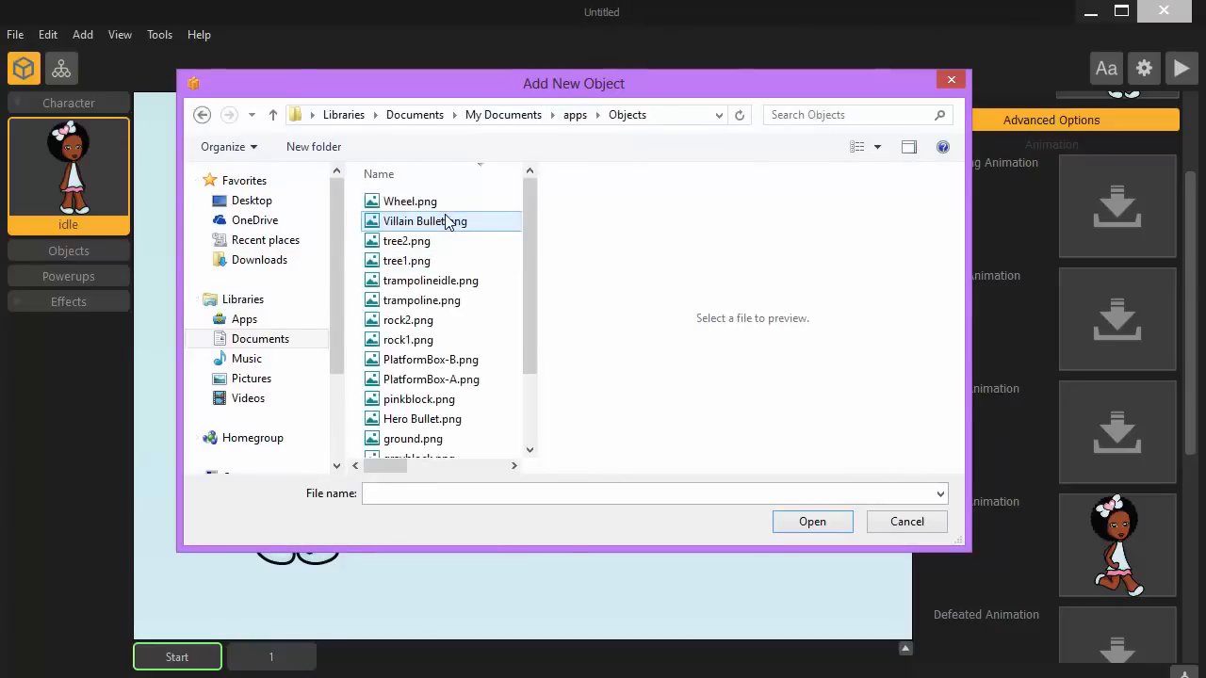
left_click(533, 397)
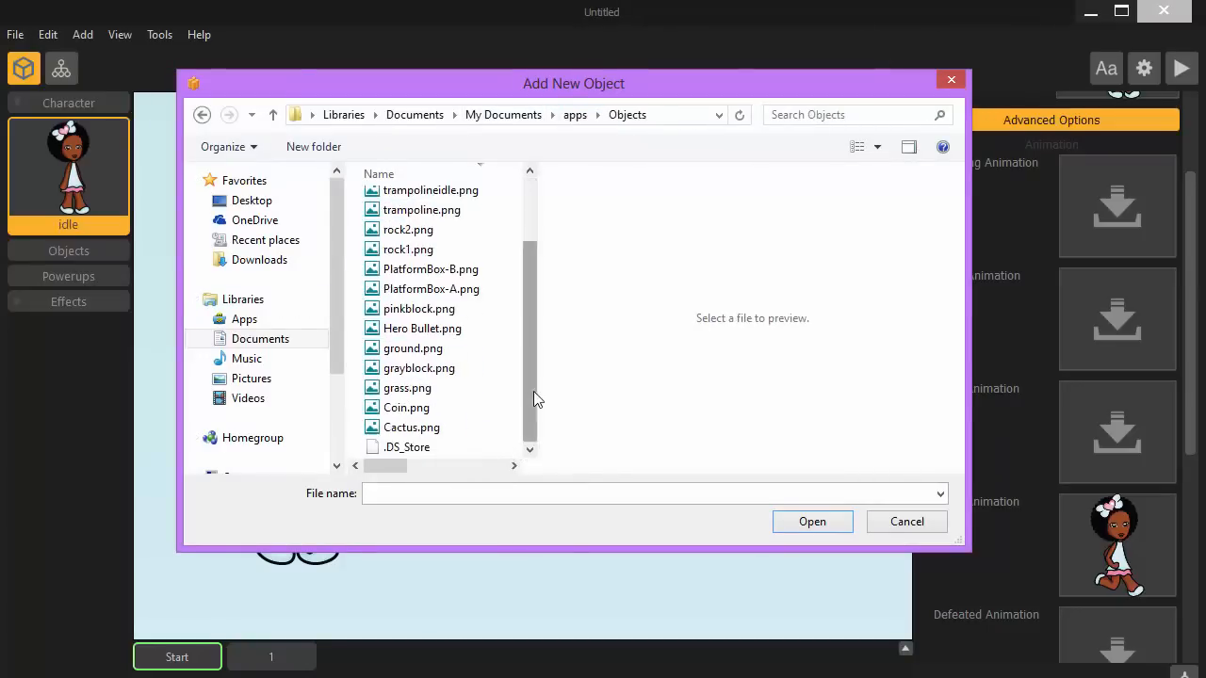
double_click(447, 387)
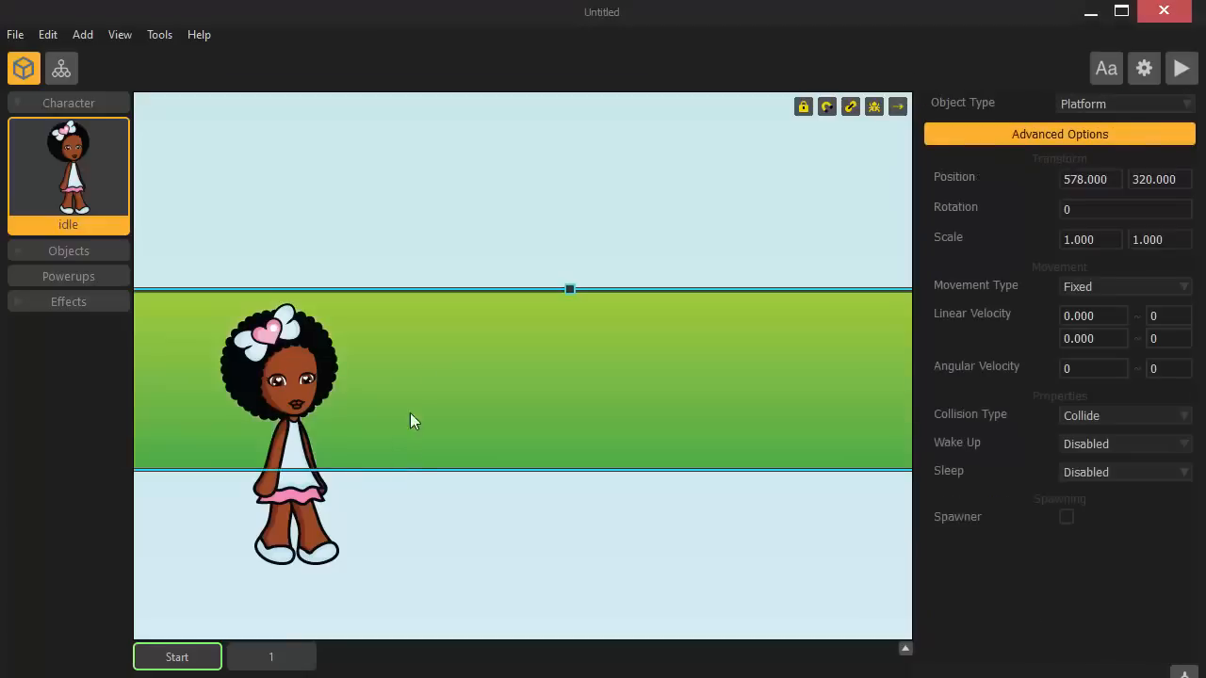
left_click_drag(438, 336, 452, 543)
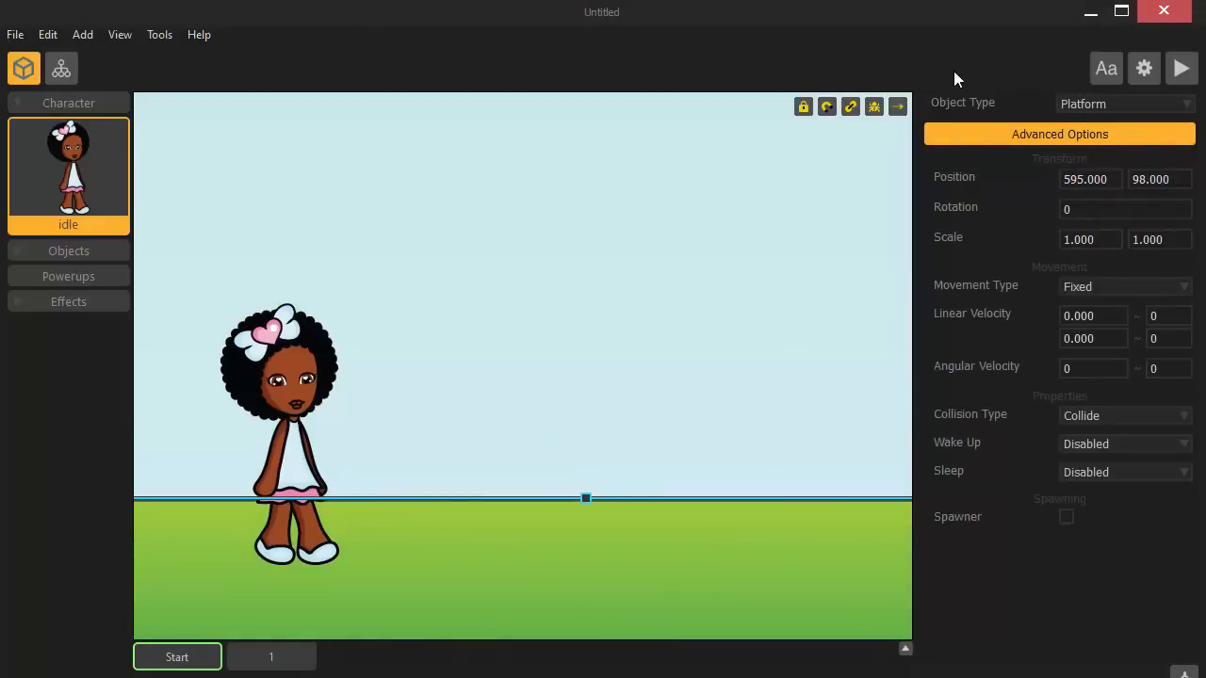
- Review the object types available for the grass object, leaving Platform selected
left_click(1081, 99)
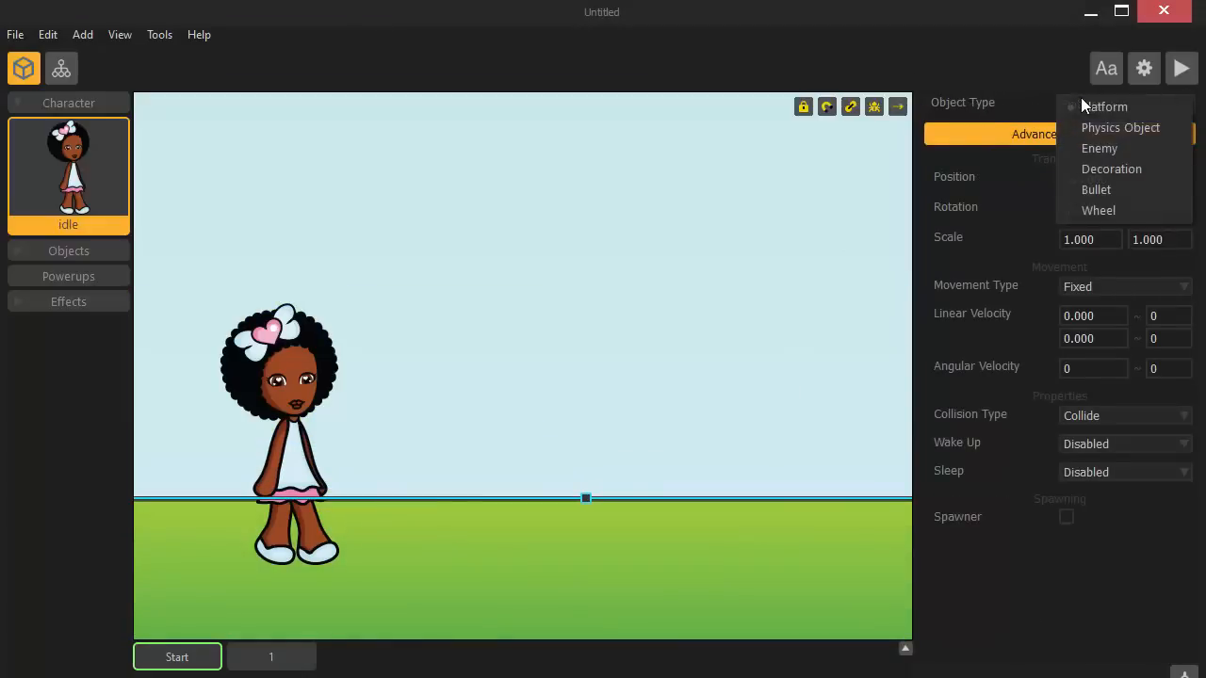
left_click(1028, 113)
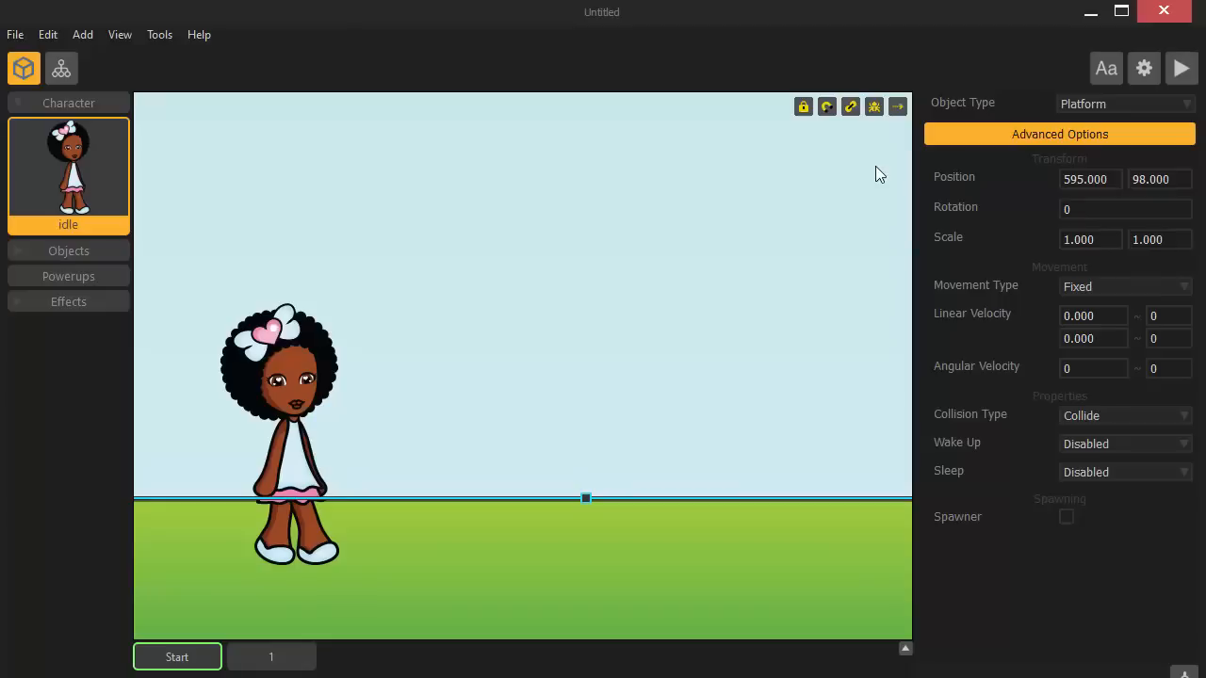
left_click(1091, 106)
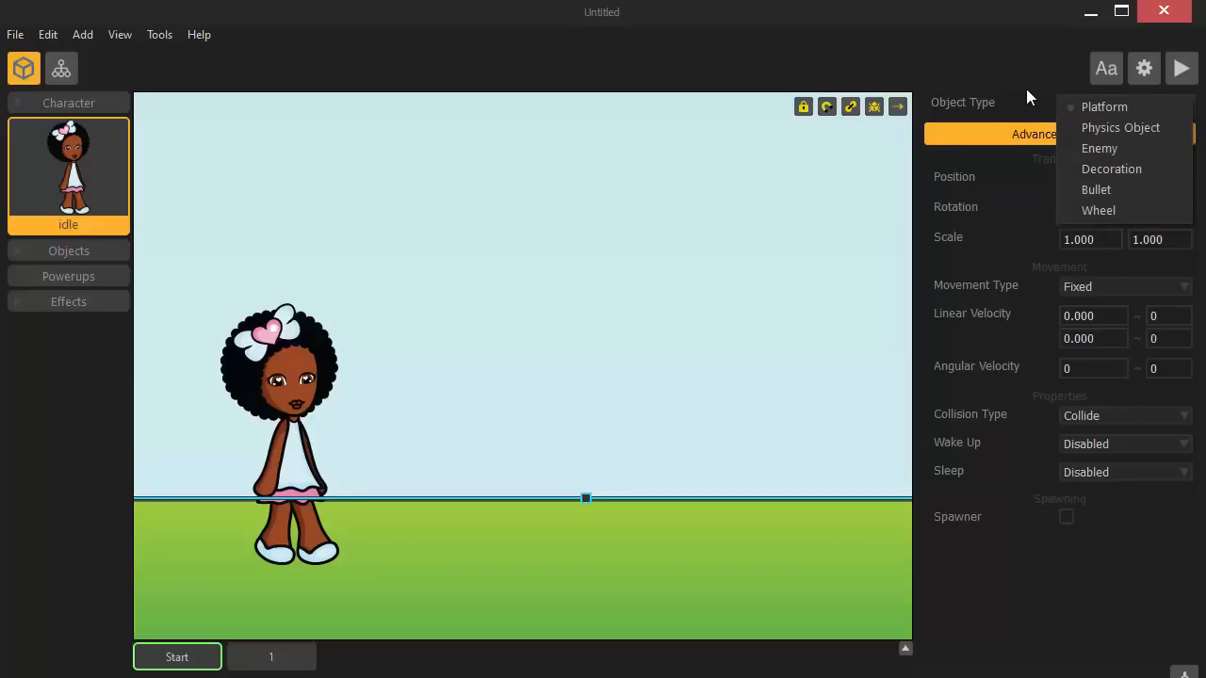
left_click(980, 80)
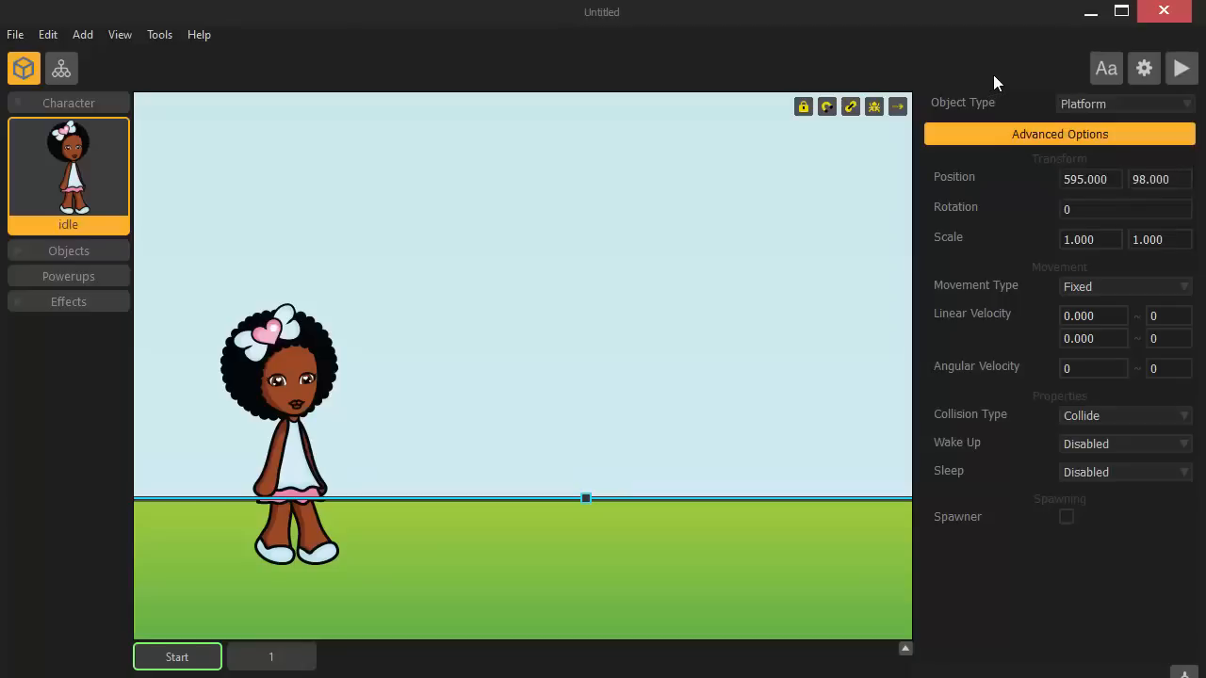
- Preview the game and walk the character right and left across the grass to test the Move Animation
left_click(1176, 79)
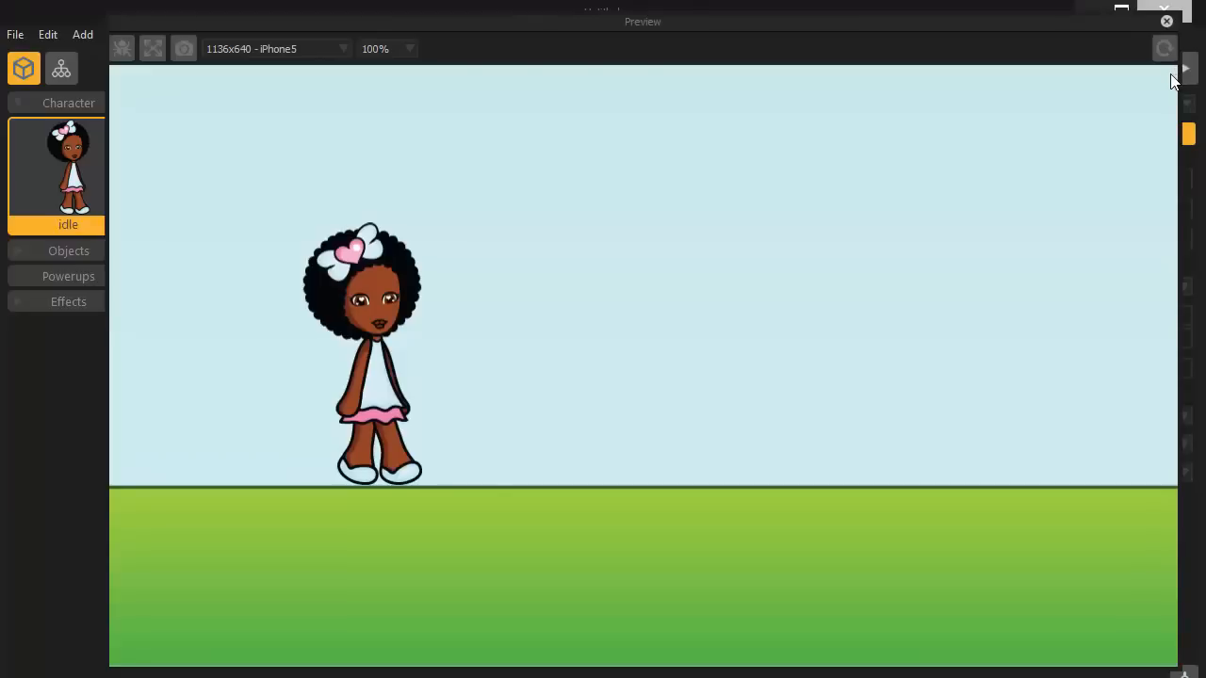
key("Right")
key("Right")
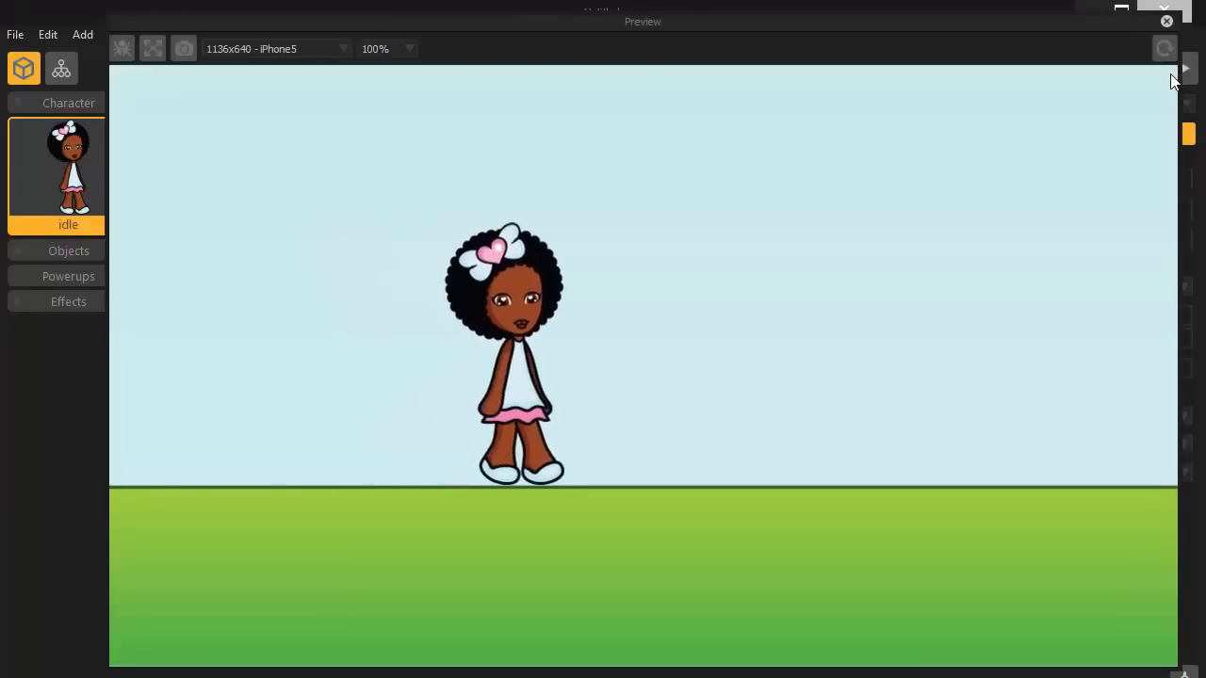
key("Right")
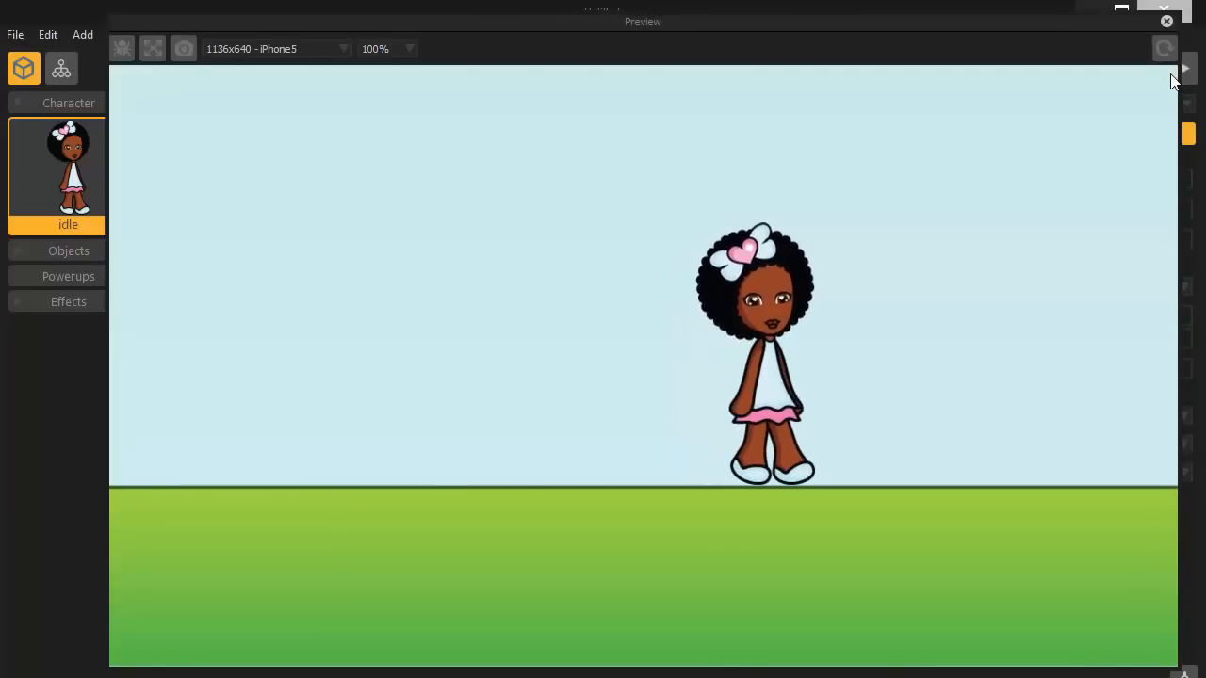
key("Left")
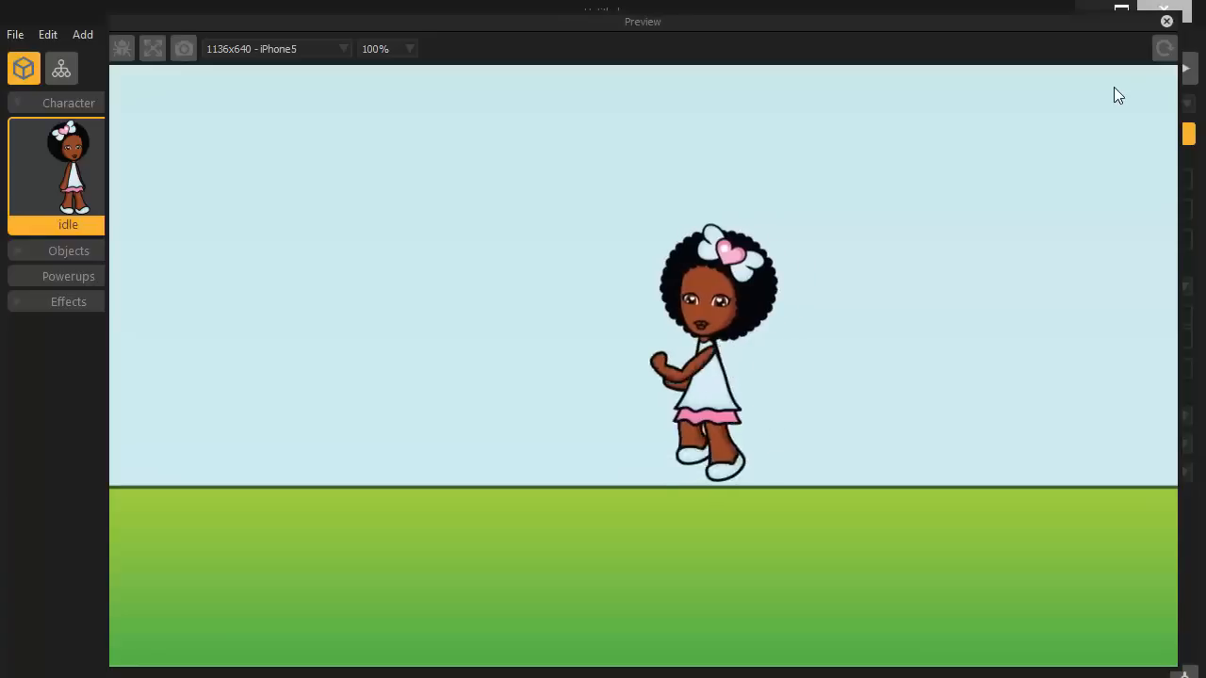
- Walk the character to the right across the grass and close the preview
key("Right")
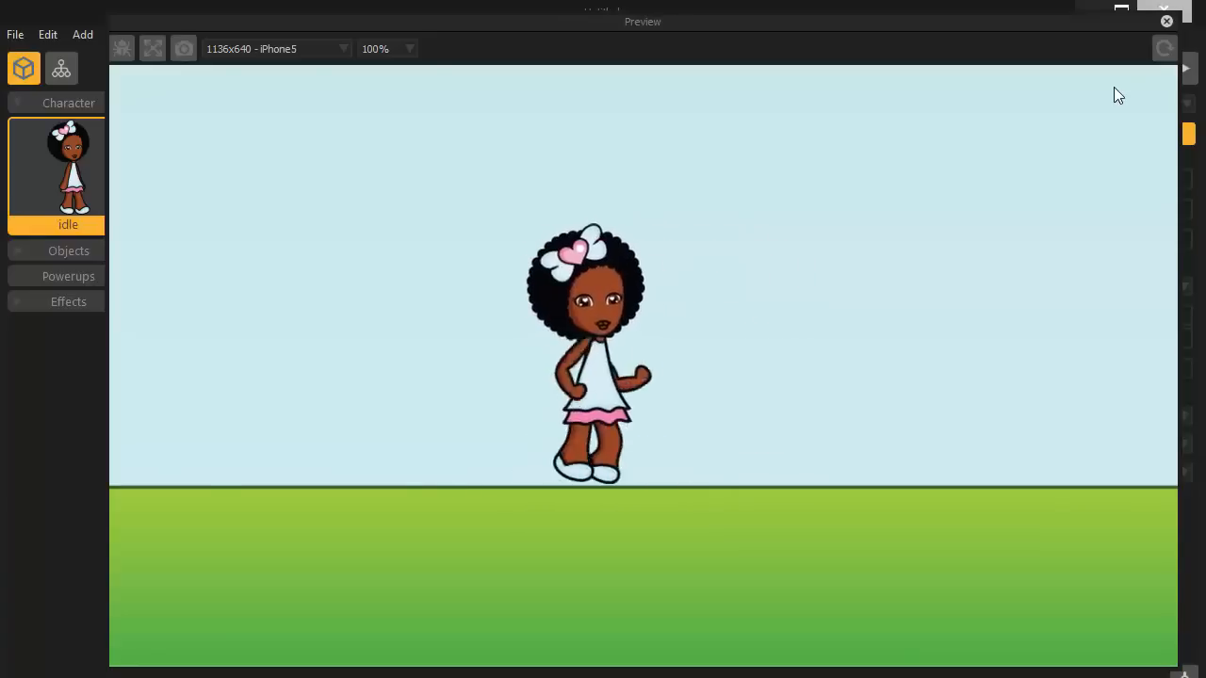
left_click(1166, 21)
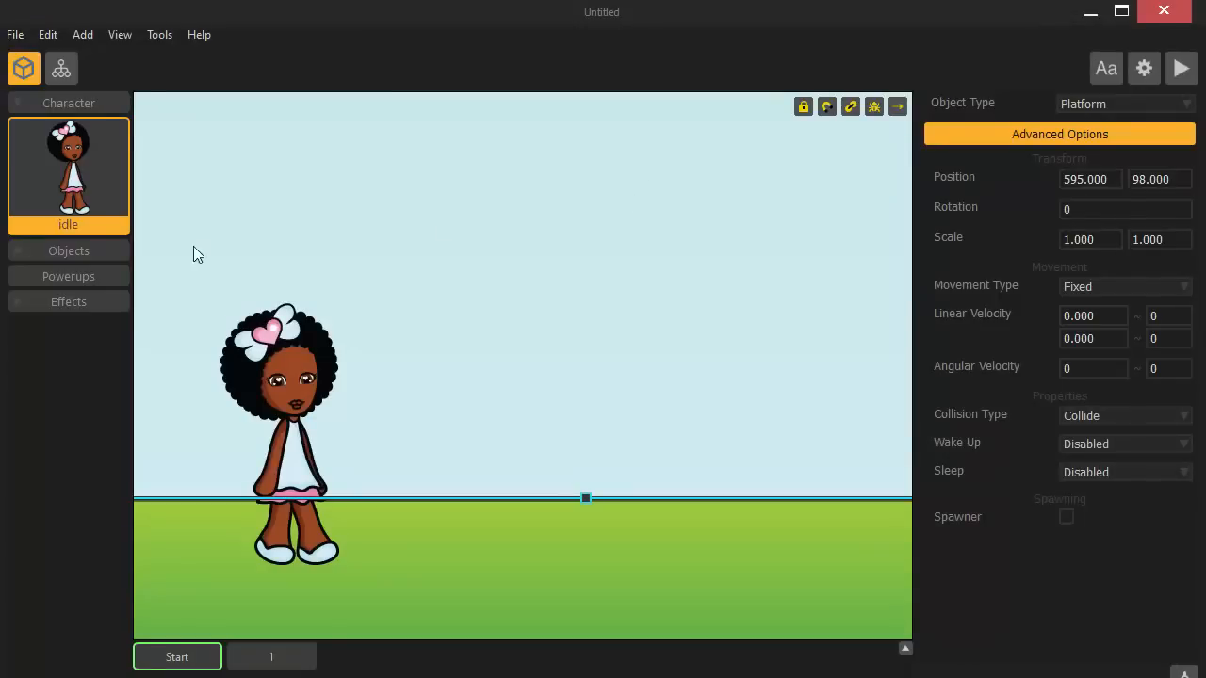
- Edit the grass object's collision polygon, raising its lower-right corner and lowering its upper-right corner inside the grass image
left_click(15, 250)
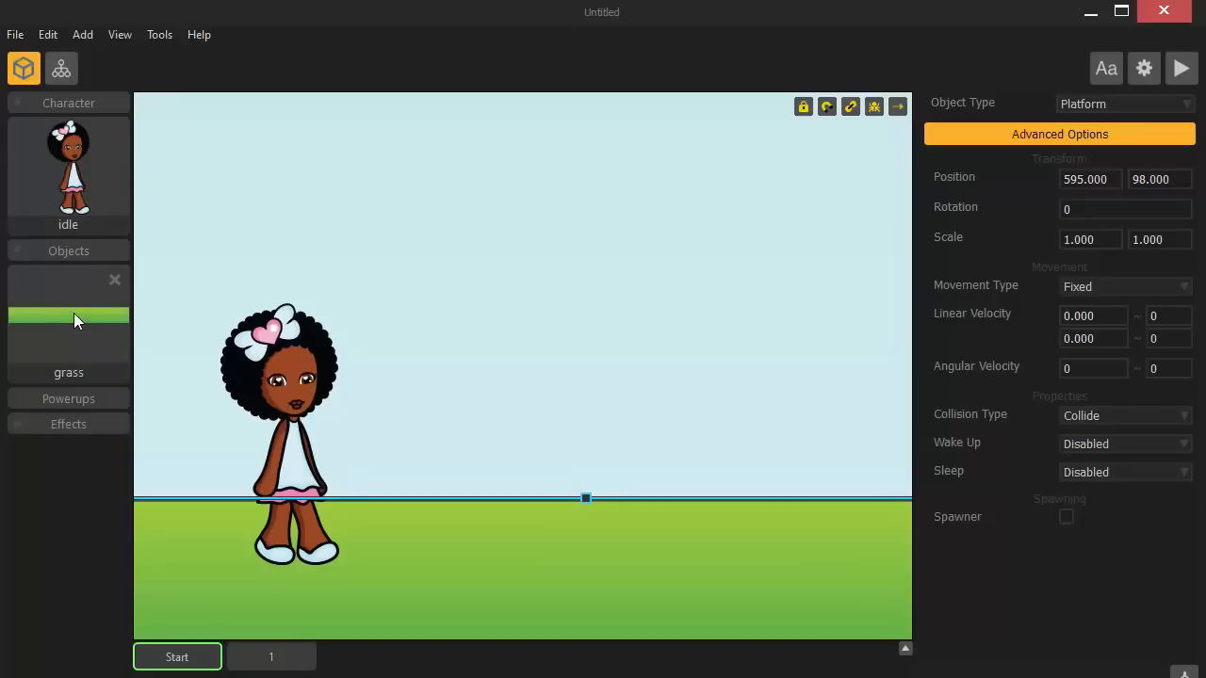
left_click(70, 301)
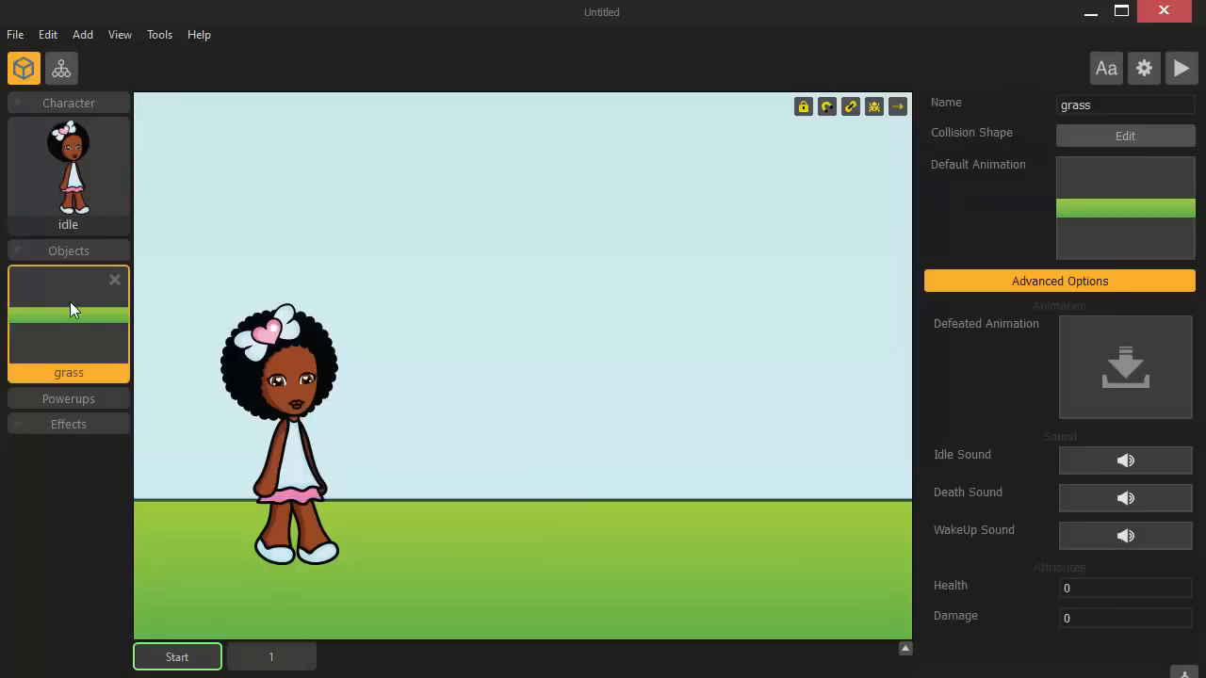
left_click(1115, 139)
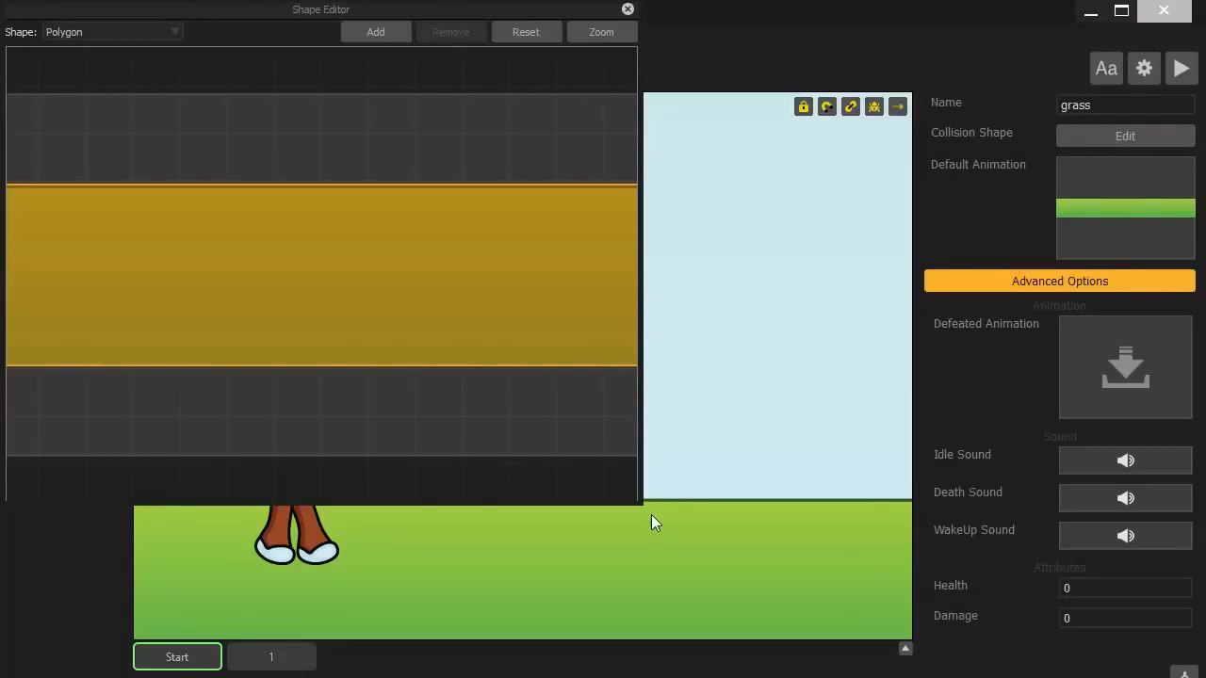
left_click_drag(640, 502, 1135, 677)
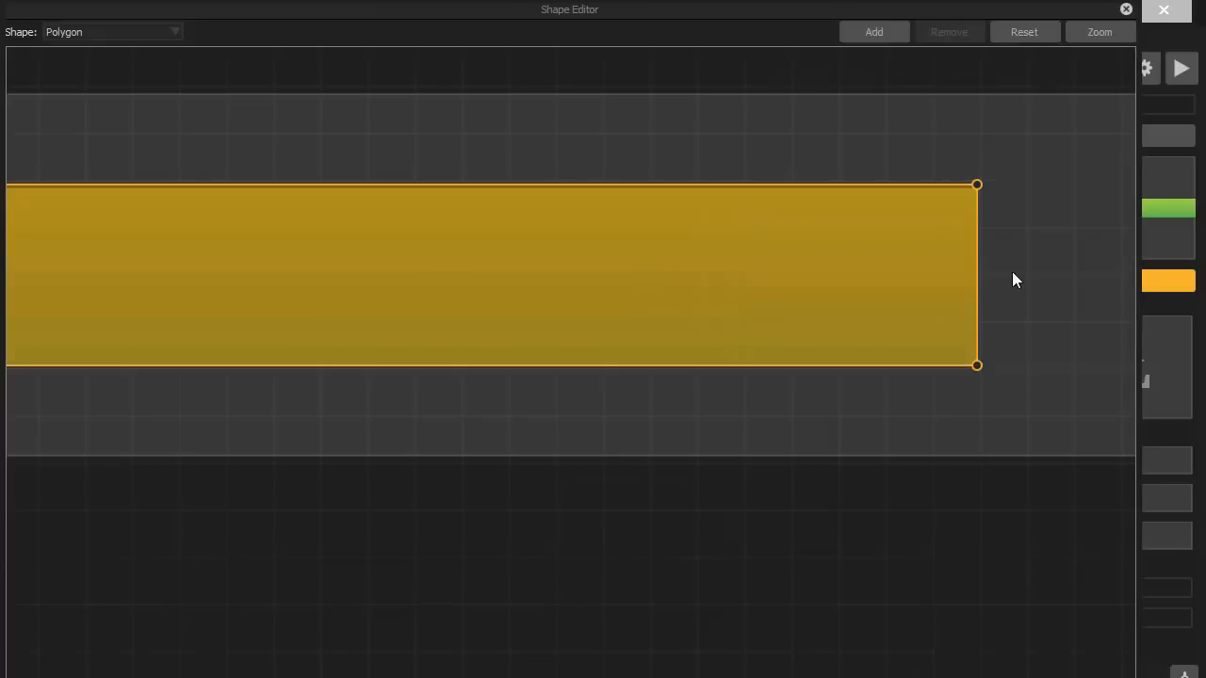
left_click_drag(977, 365, 976, 312)
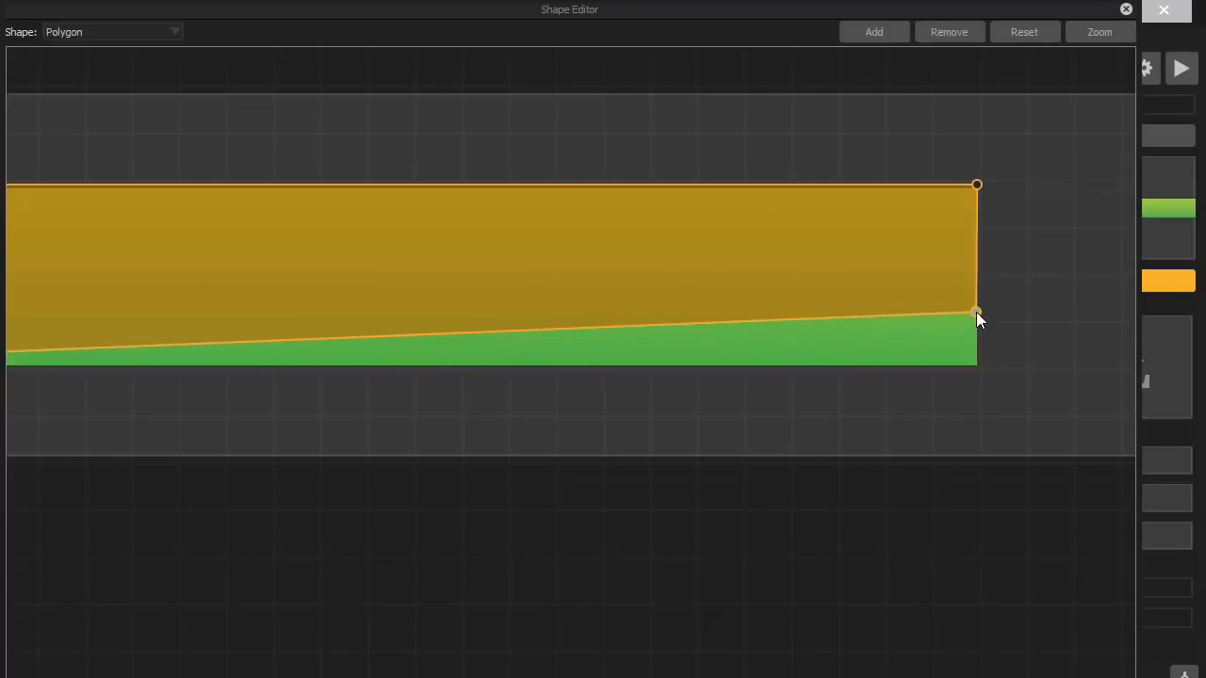
left_click(978, 178)
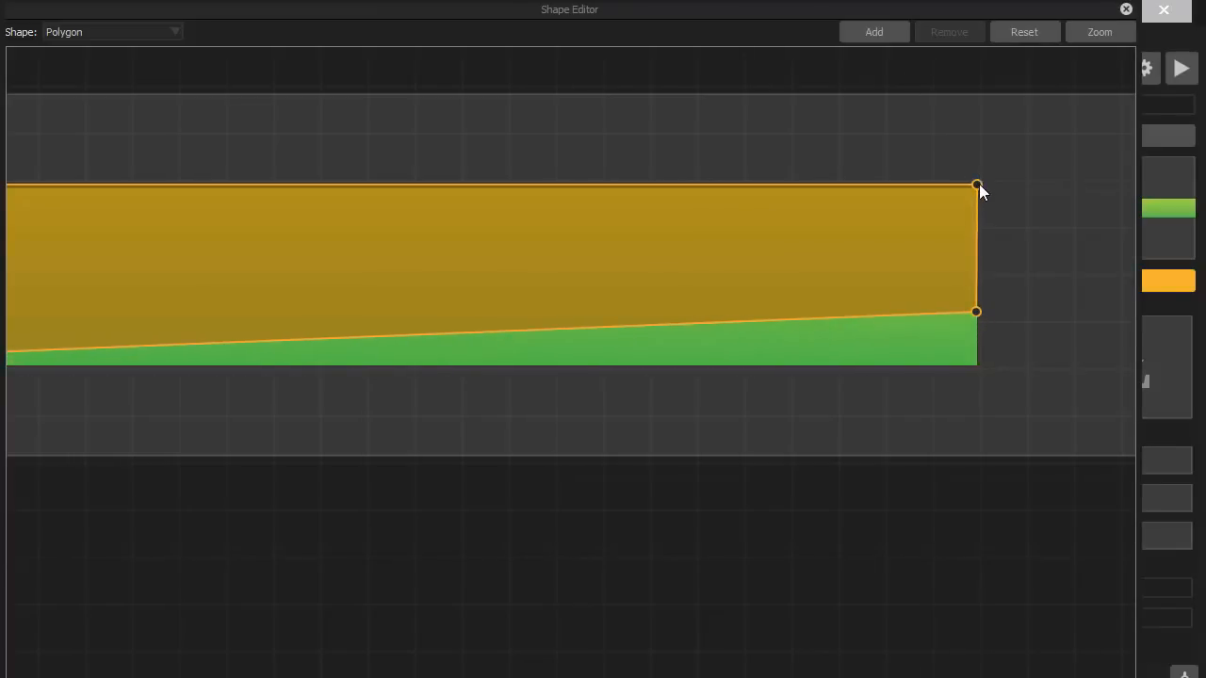
left_click_drag(979, 183, 978, 223)
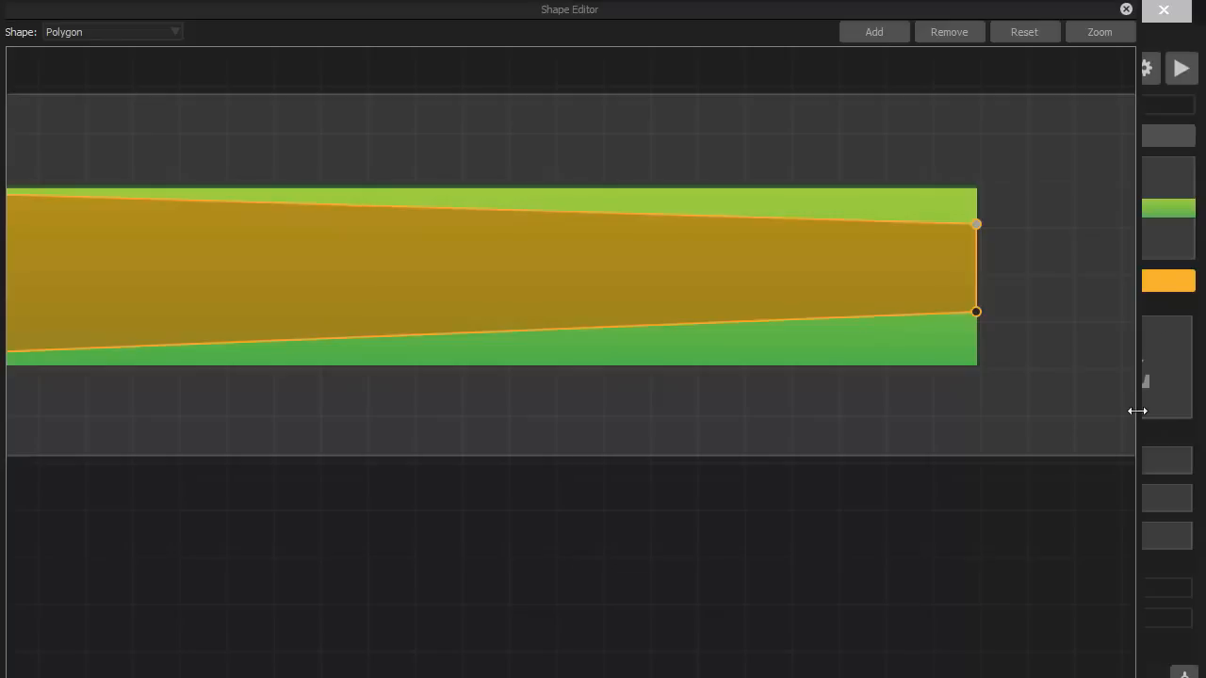
- Lower the polygon's upper-left corner and raise its lower-left corner to match the narrowed right end, and close the Shape Editor
left_click_drag(1137, 411, 1196, 423)
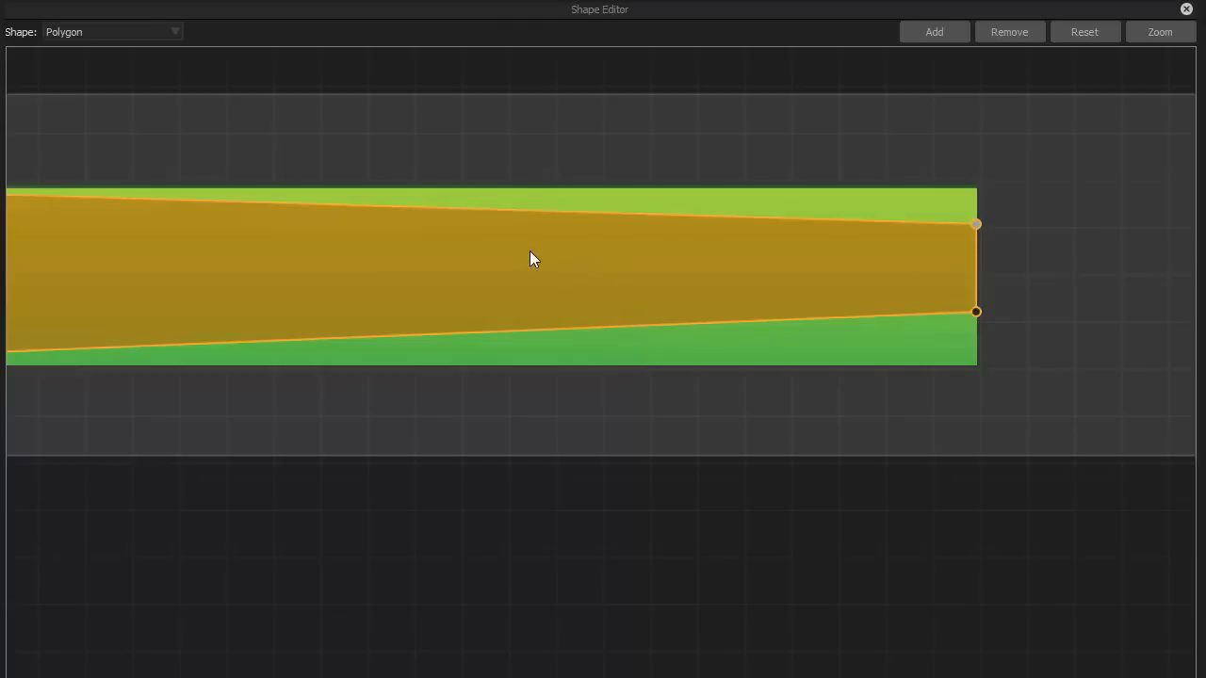
middle_click_drag(406, 245, 842, 277)
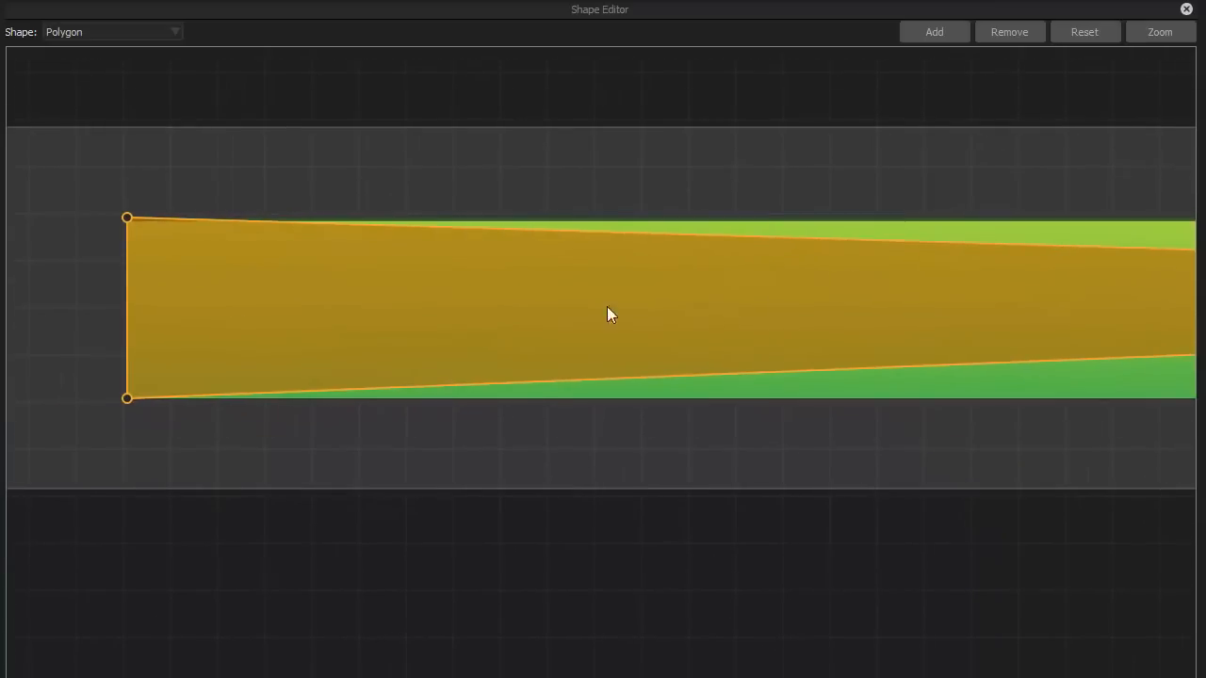
left_click_drag(127, 220, 127, 276)
left_click_drag(127, 274, 127, 265)
left_click_drag(127, 397, 126, 356)
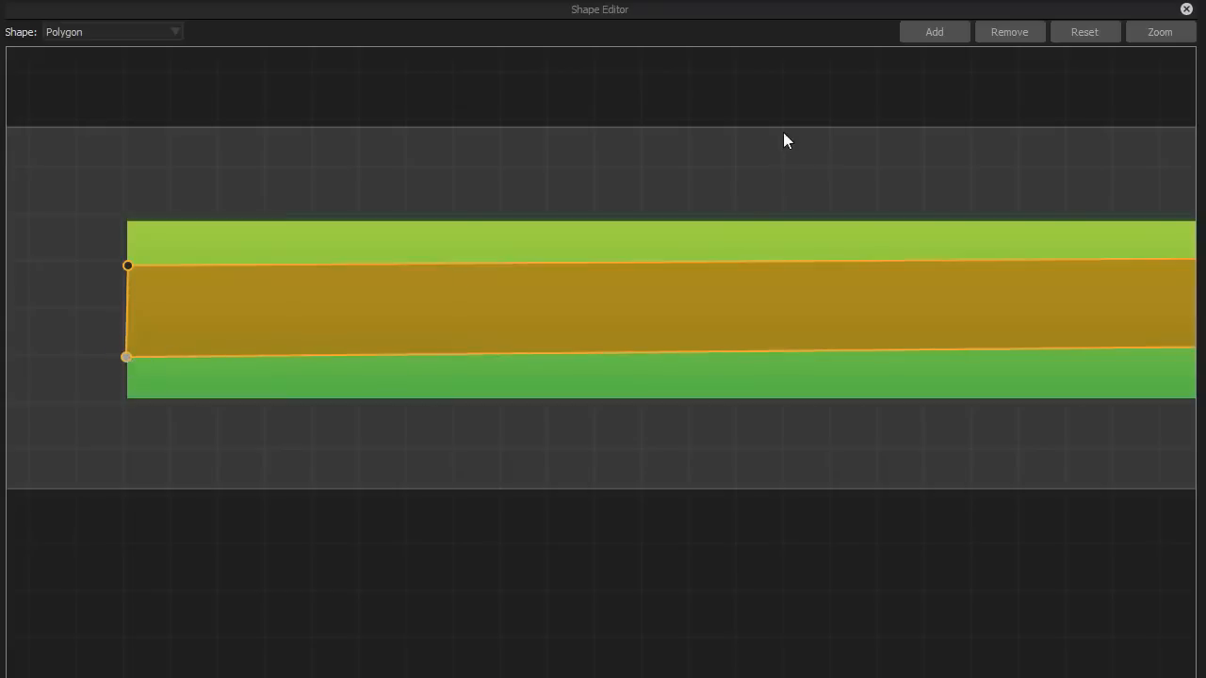
left_click_drag(797, 6, 733, 14)
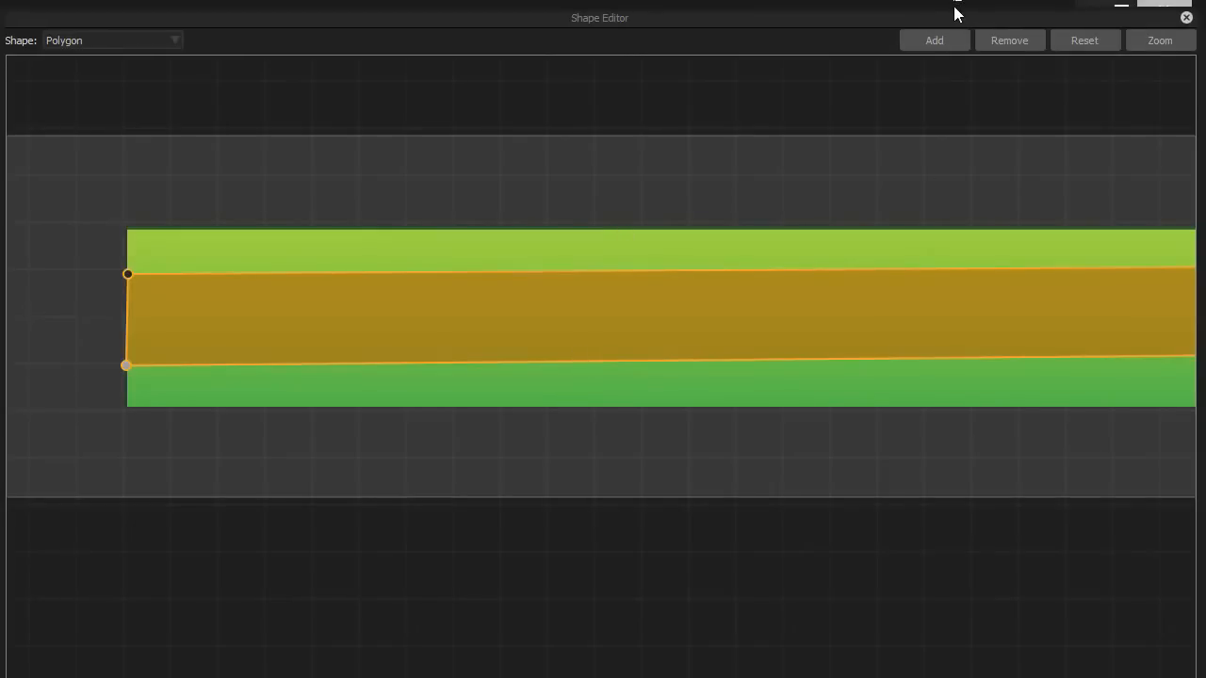
left_click_drag(947, 22, 661, 13)
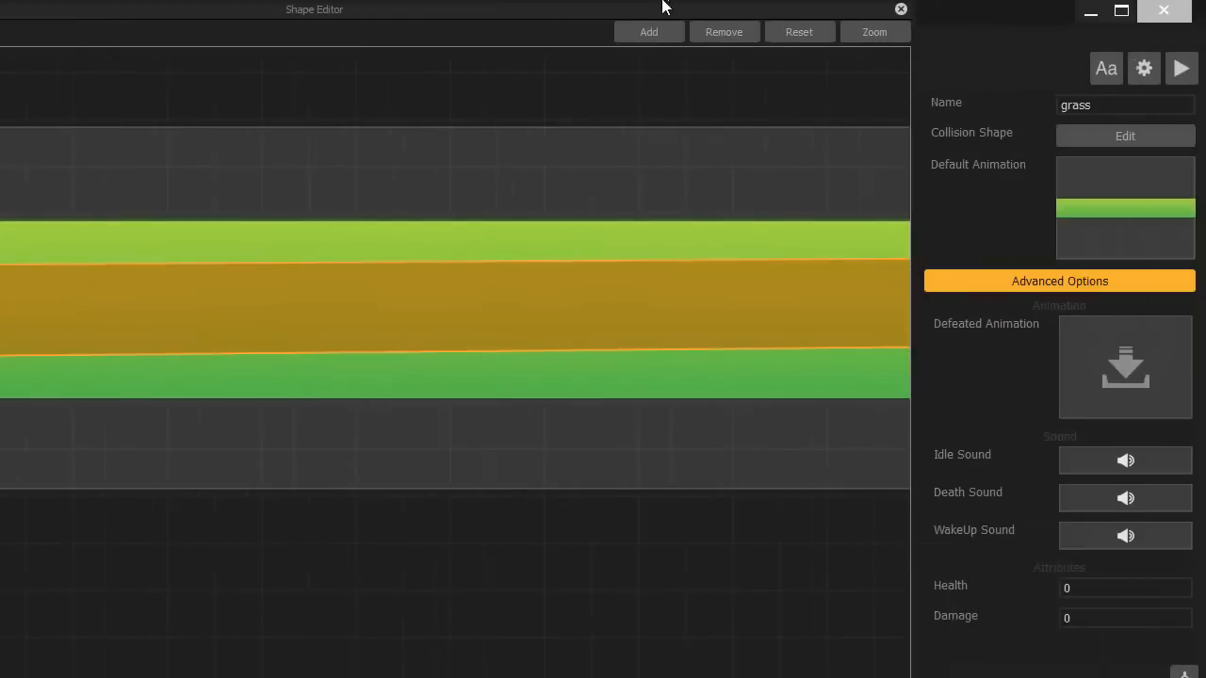
left_click(900, 9)
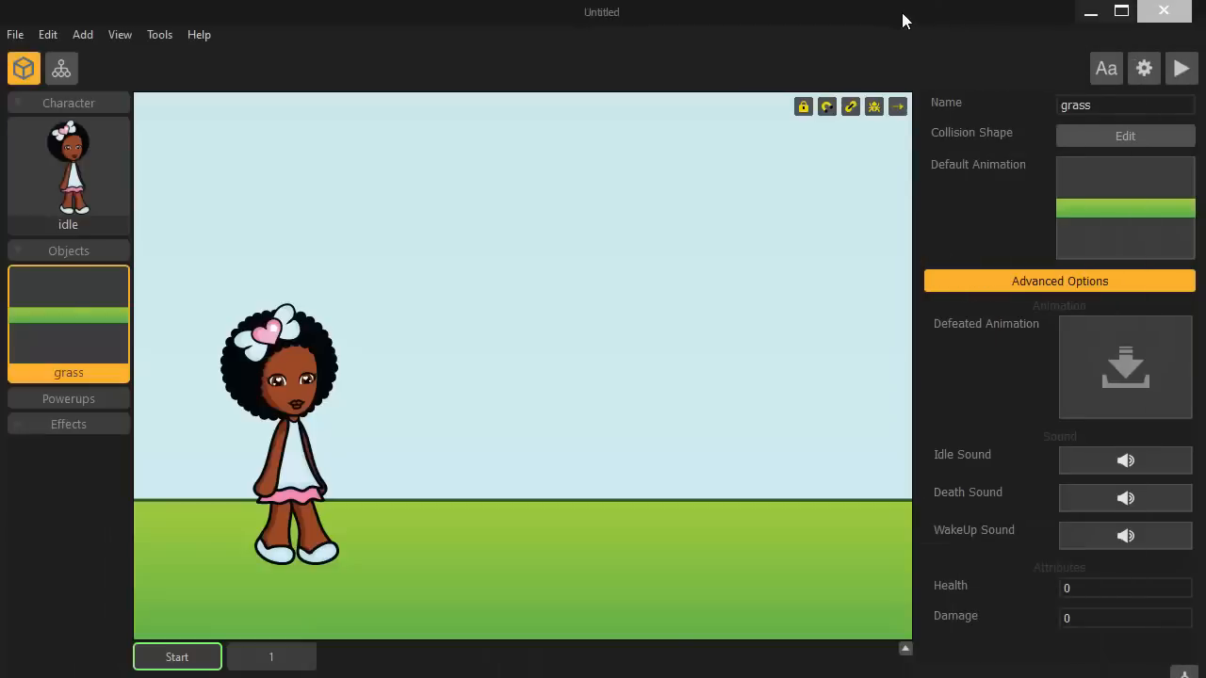
- Check the grass object's edited collision shape again and start a game preview to test it
left_click(1107, 144)
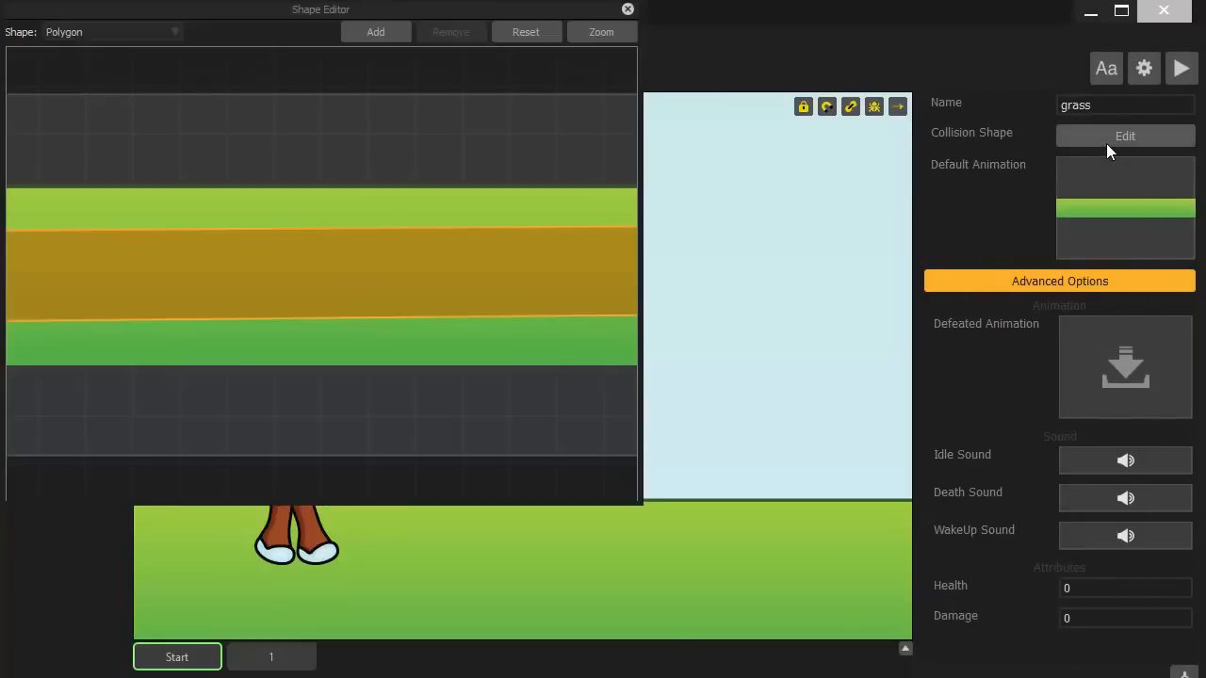
left_click(628, 11)
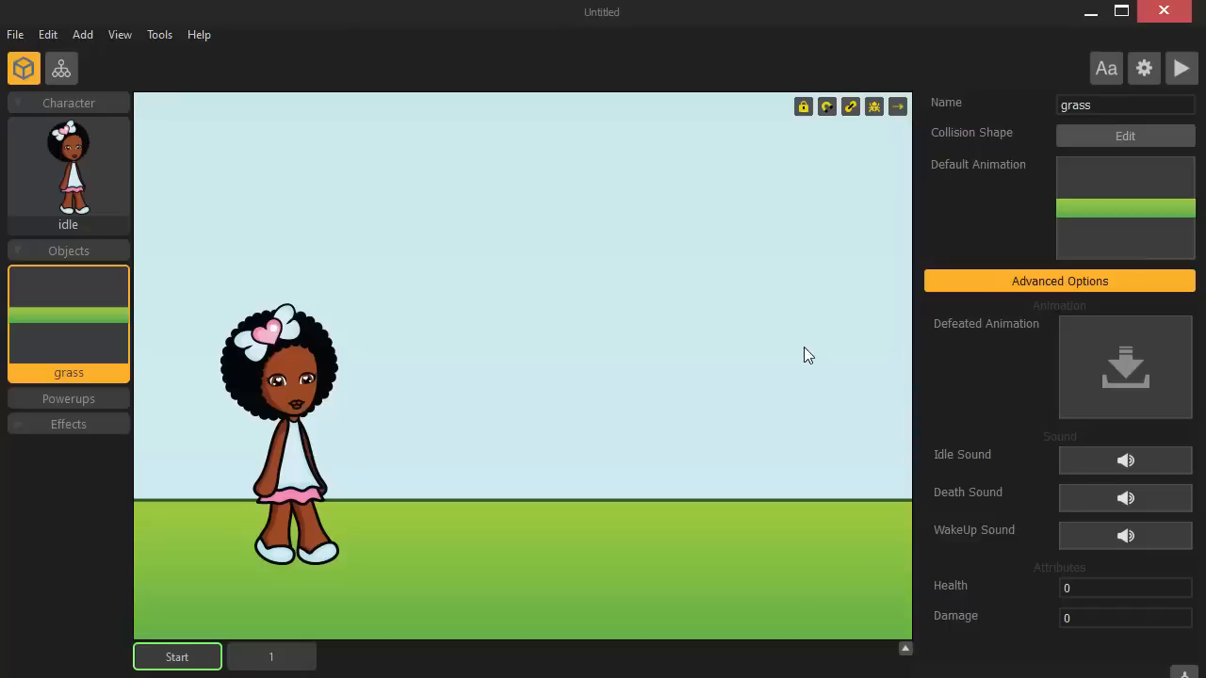
mouse_move(1066, 194)
left_click(1179, 70)
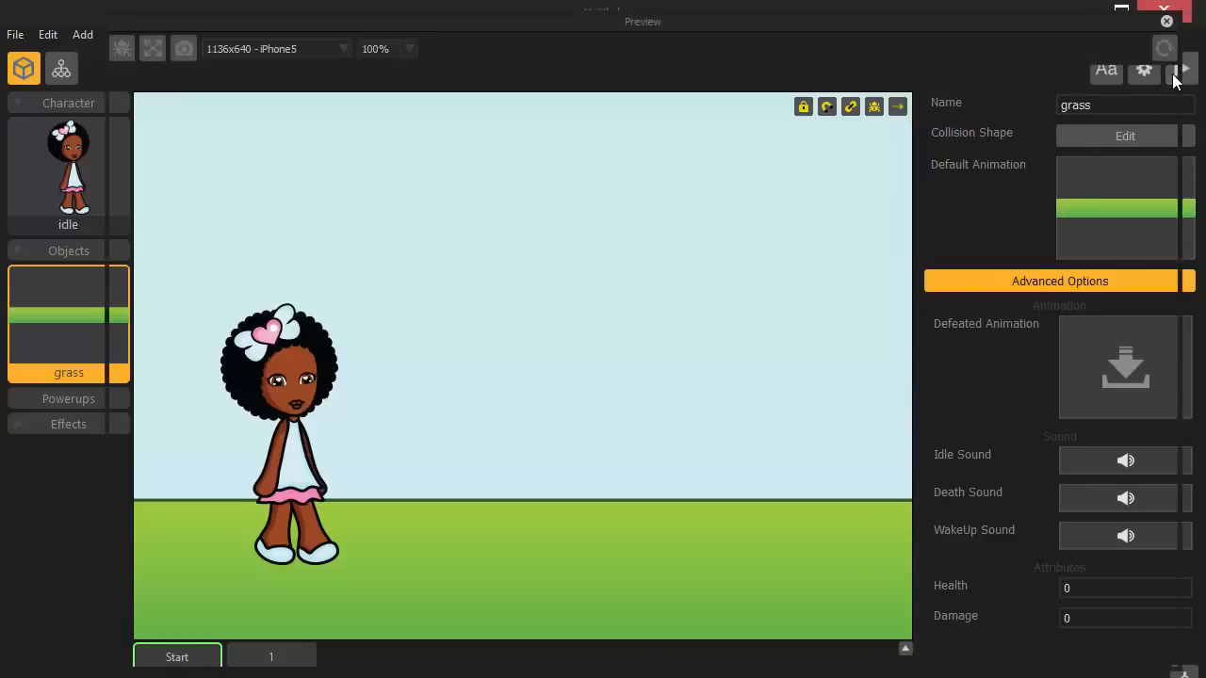